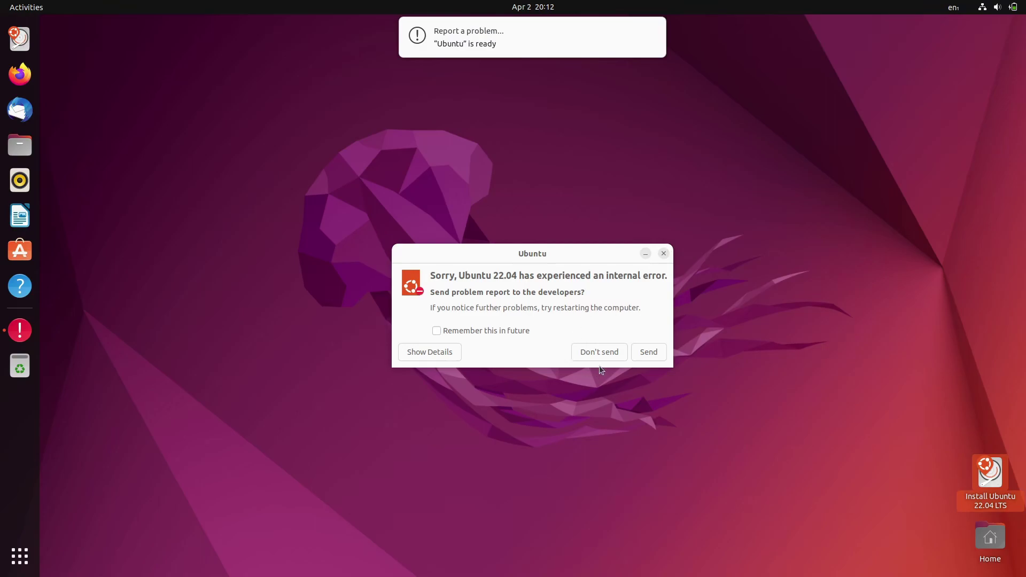
Dismiss the internal error report without sending it to the developers
click(596, 354)
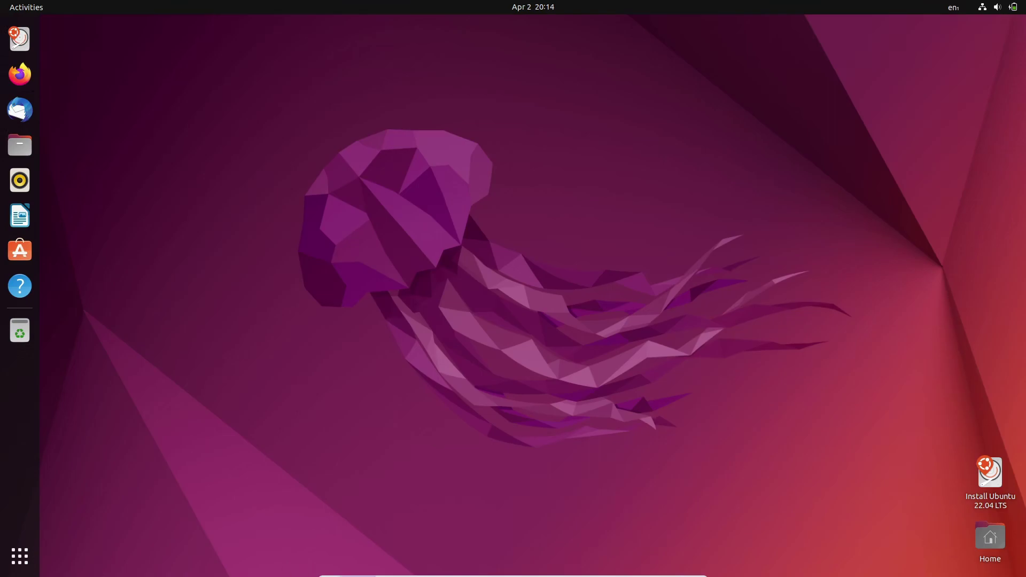
Open the screenshot tool and adjust the capture selection to frame most of the jellyfish artwork on the wallpaper
mouse_move(363, 576)
key(Print)
drag(200, 130, 445, 132)
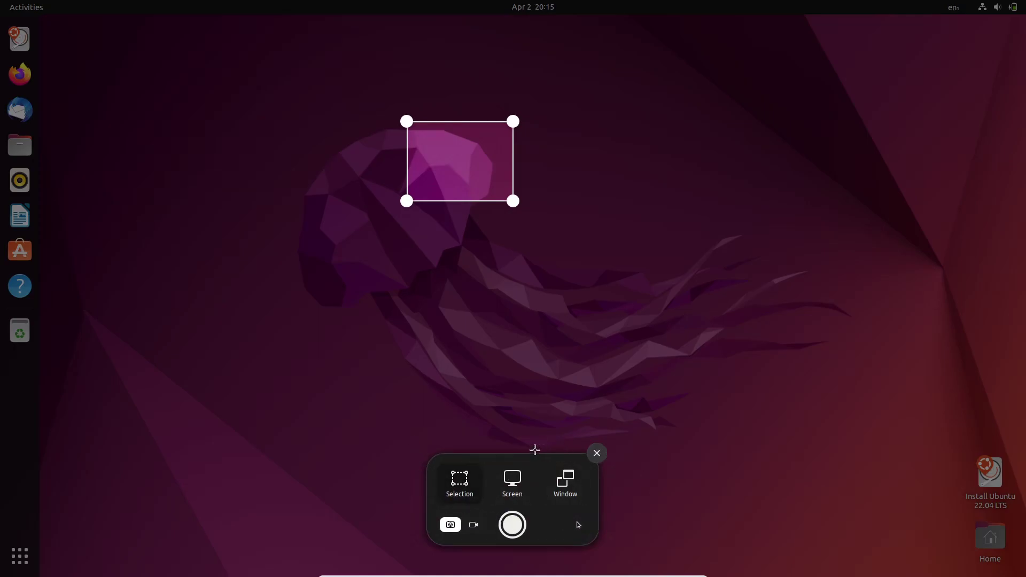
drag(537, 456, 721, 429)
drag(342, 120, 847, 377)
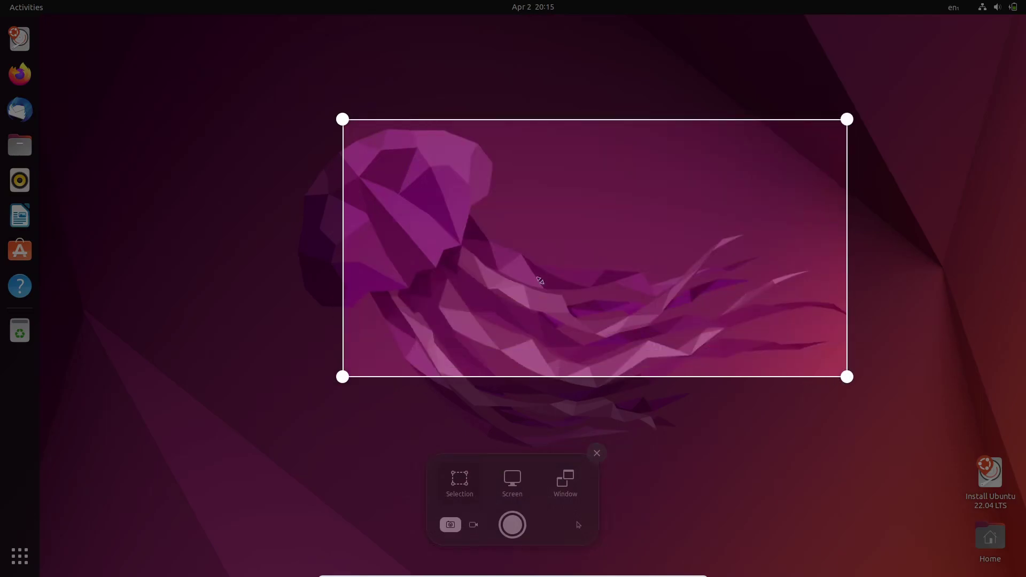
drag(340, 118, 271, 80)
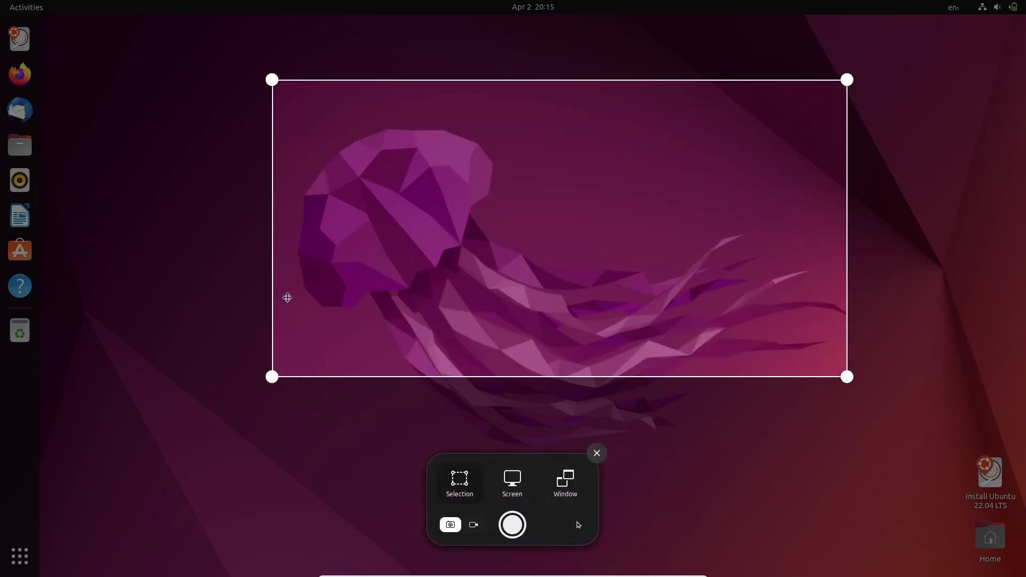
drag(273, 380, 261, 398)
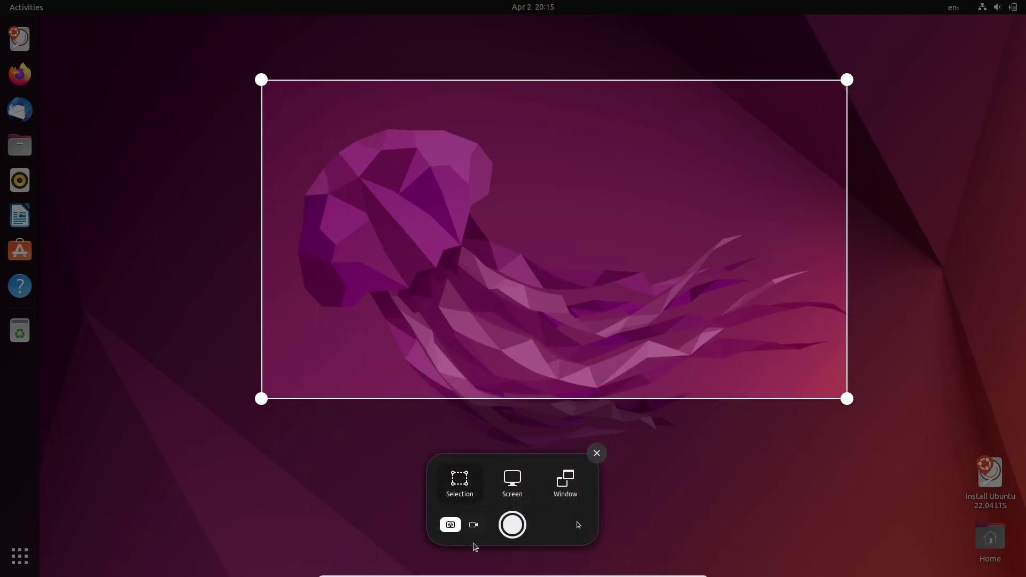
Record a short screencast of the selected area, briefly showing the desktop's context menu, and dismiss the completion notification
click(474, 525)
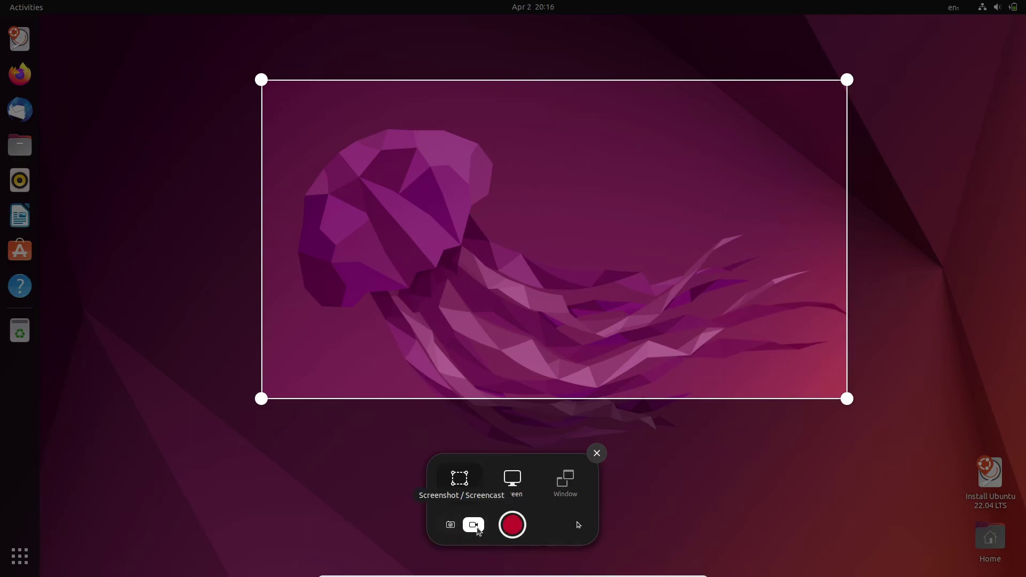
click(512, 525)
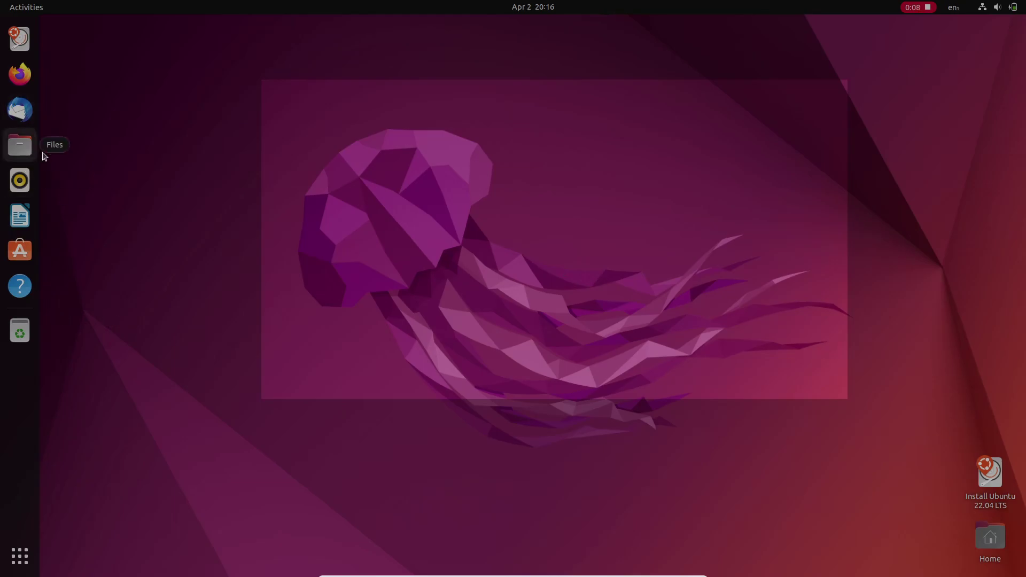
right_click(475, 202)
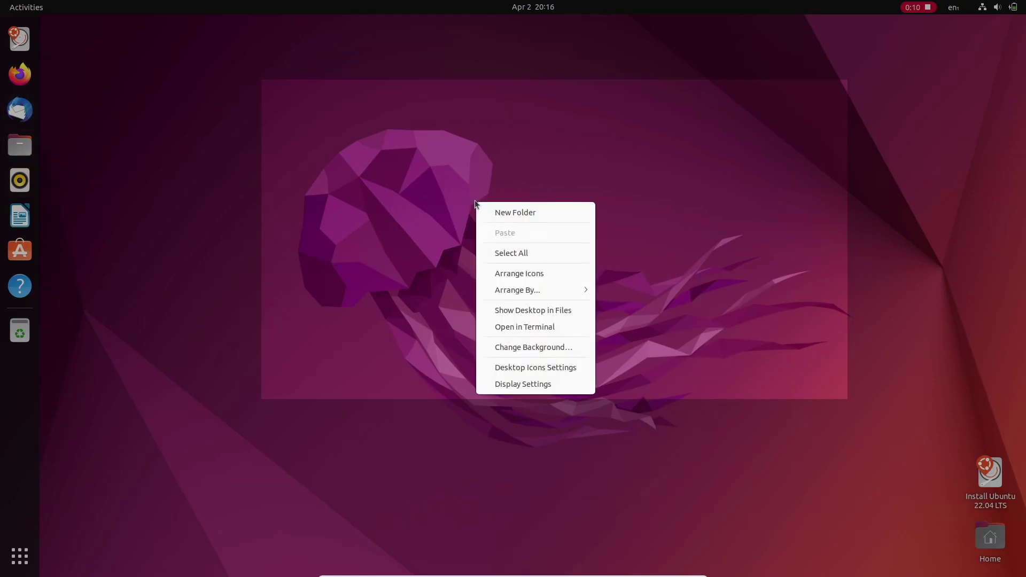
click(466, 222)
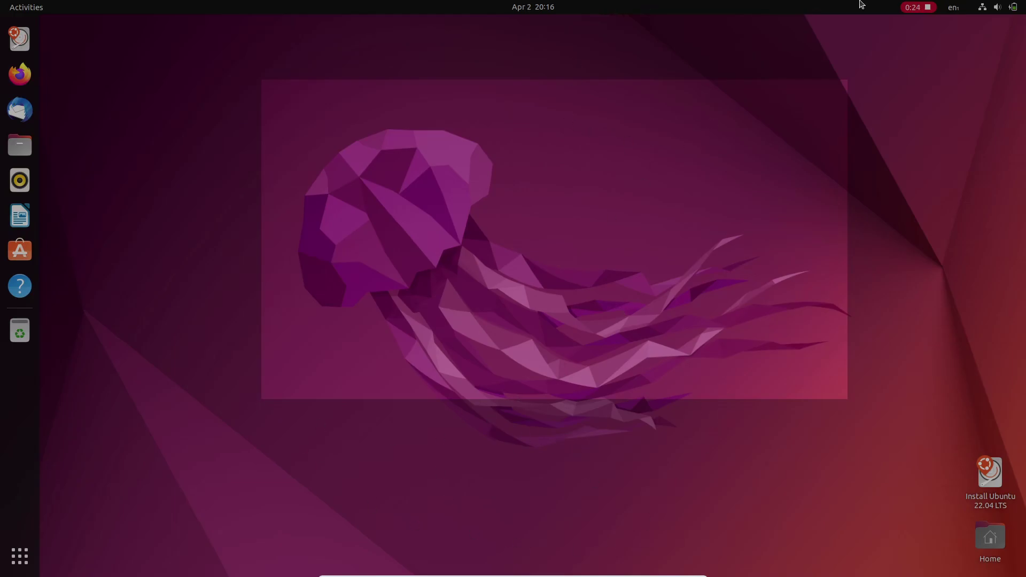
click(928, 8)
mouse_move(488, 46)
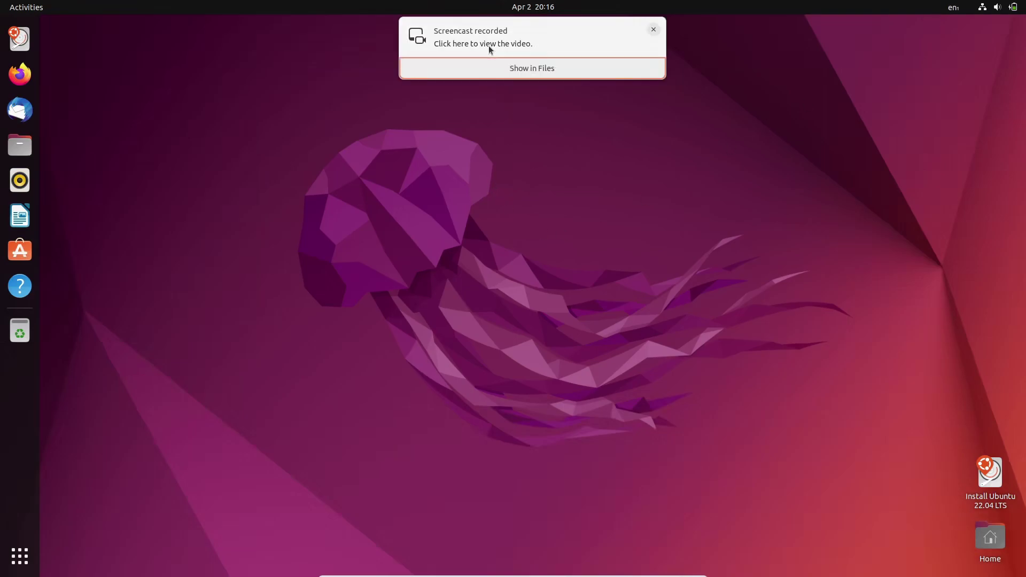
click(653, 31)
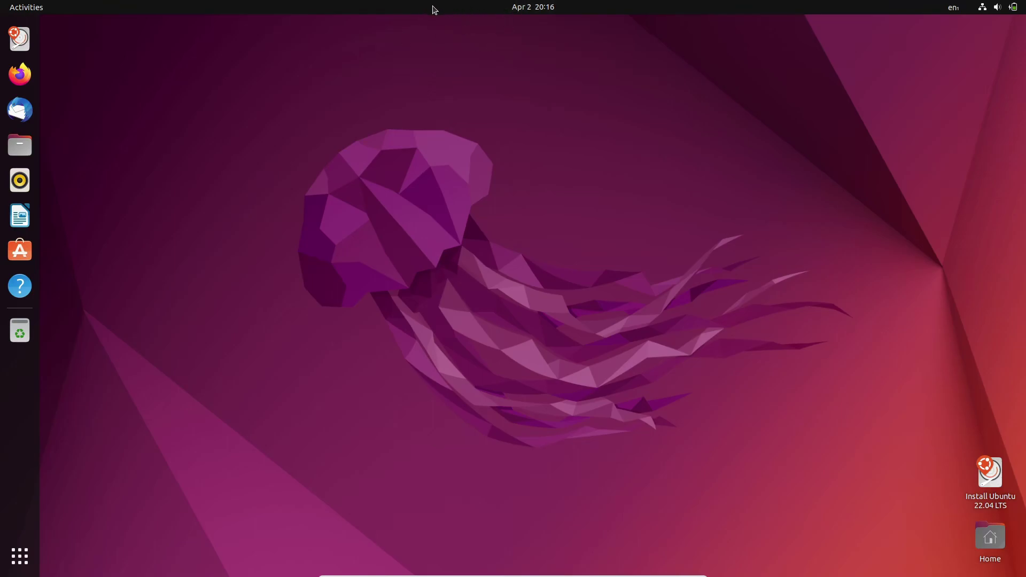
Open the full Calendar from today's events, view the new event form without saving an event, and close it
click(517, 9)
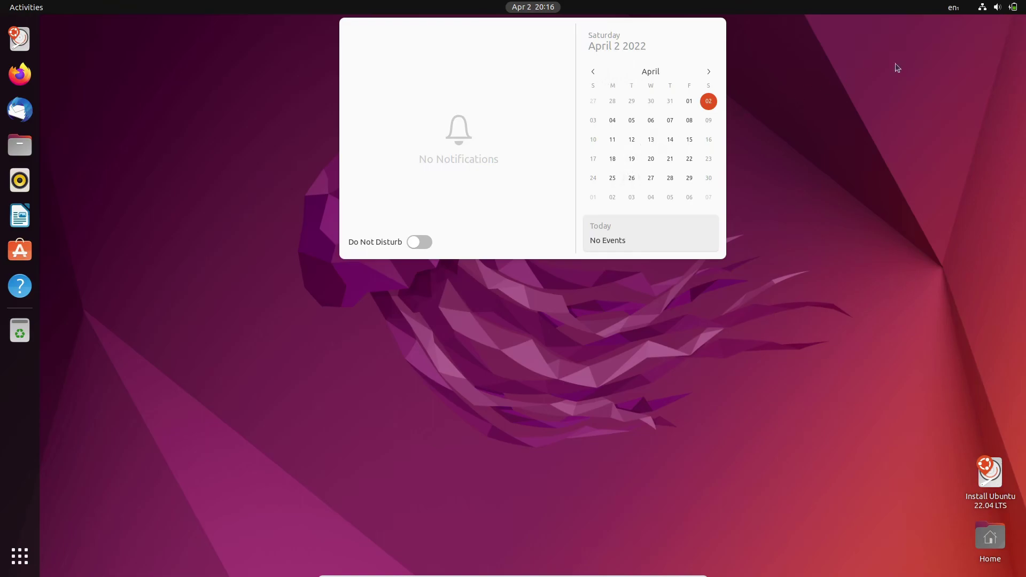
click(671, 120)
click(620, 240)
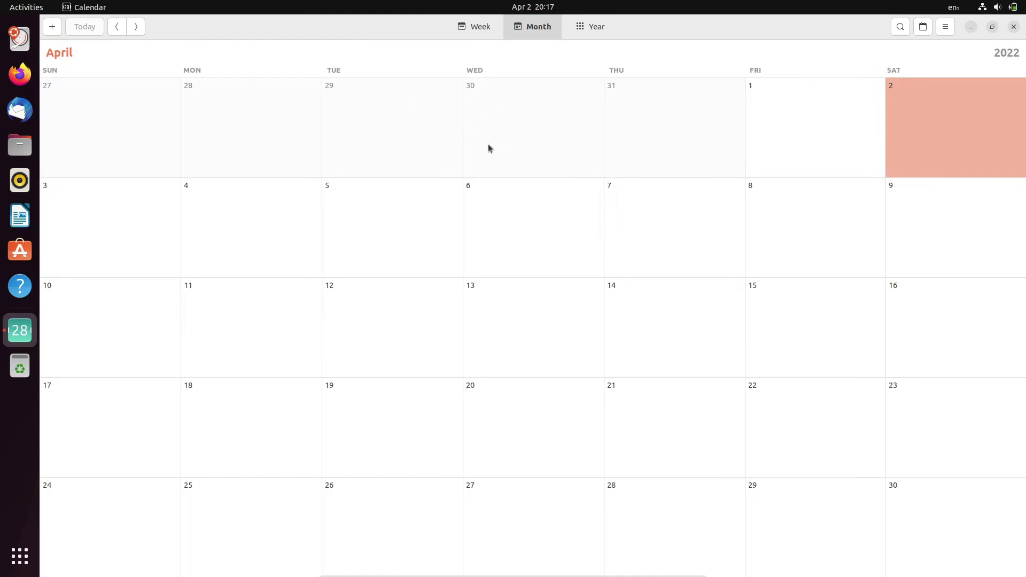
click(52, 27)
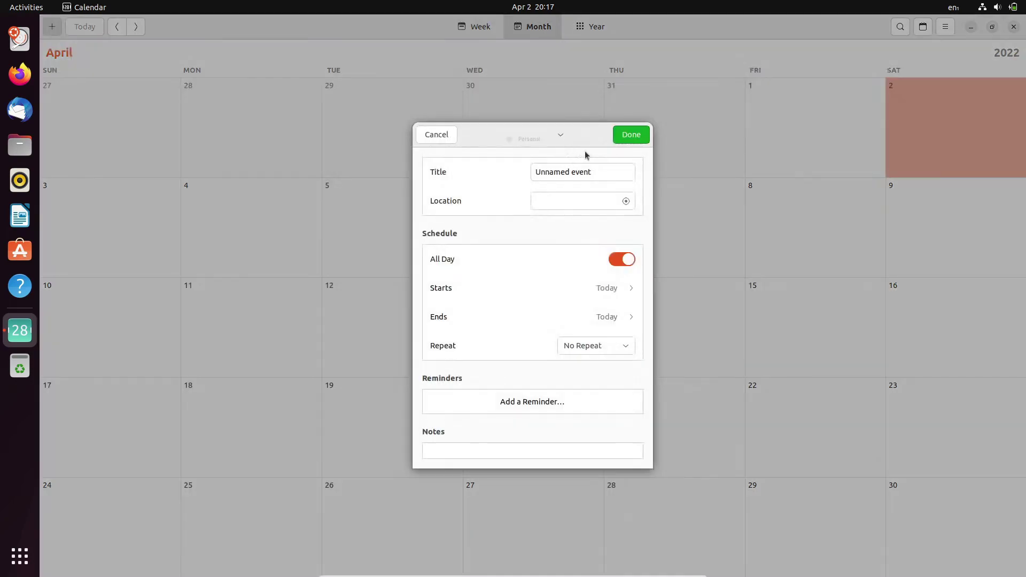
click(443, 137)
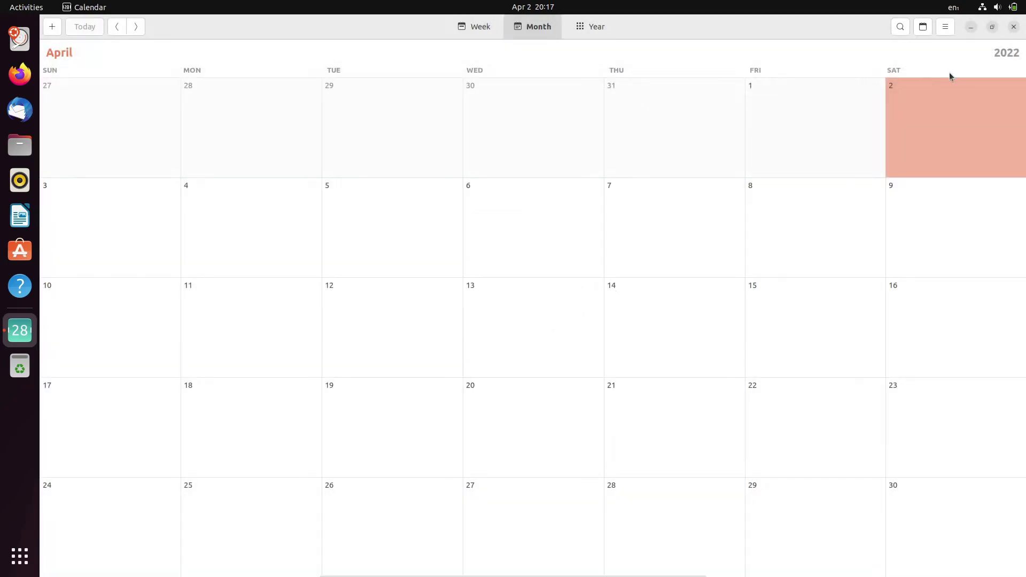
click(1016, 28)
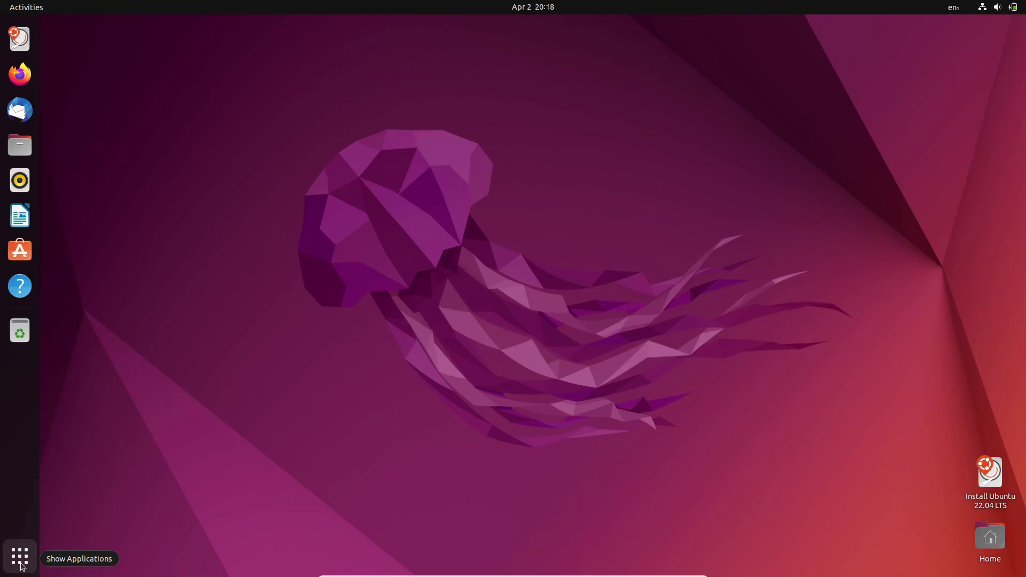
Open Ubuntu Software and look through its featured apps and categories
click(25, 255)
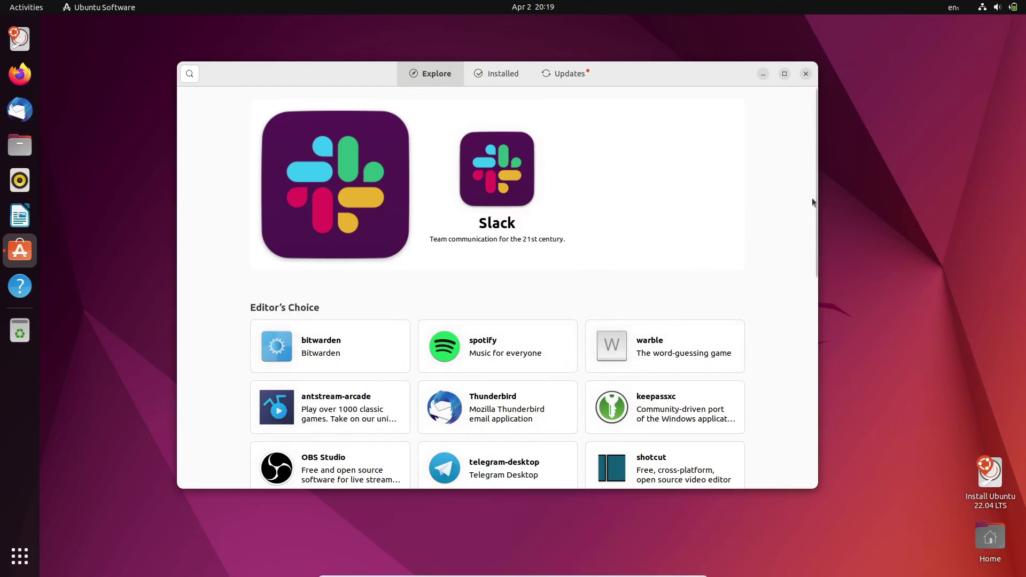
drag(812, 207, 815, 410)
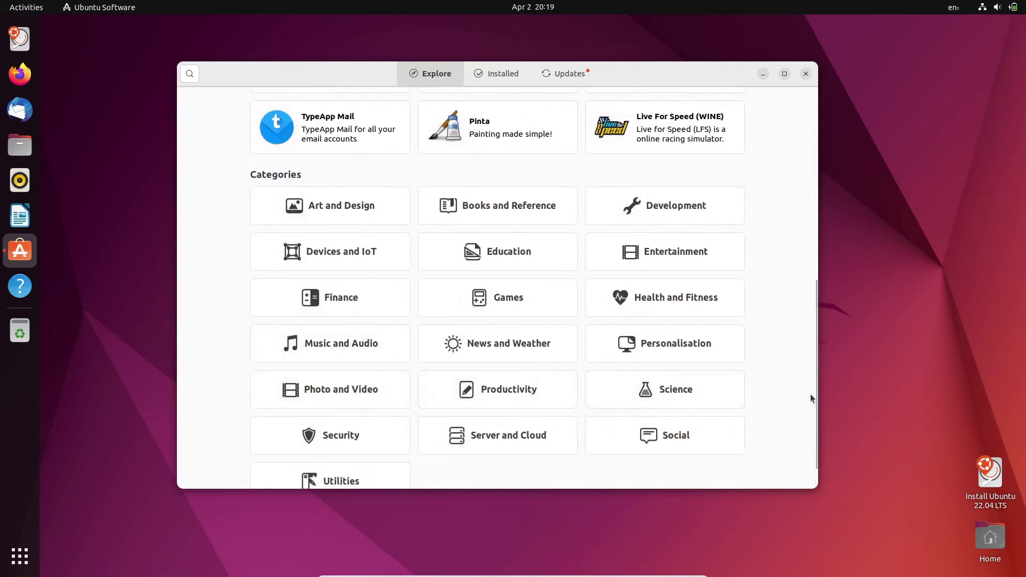
drag(812, 398, 813, 99)
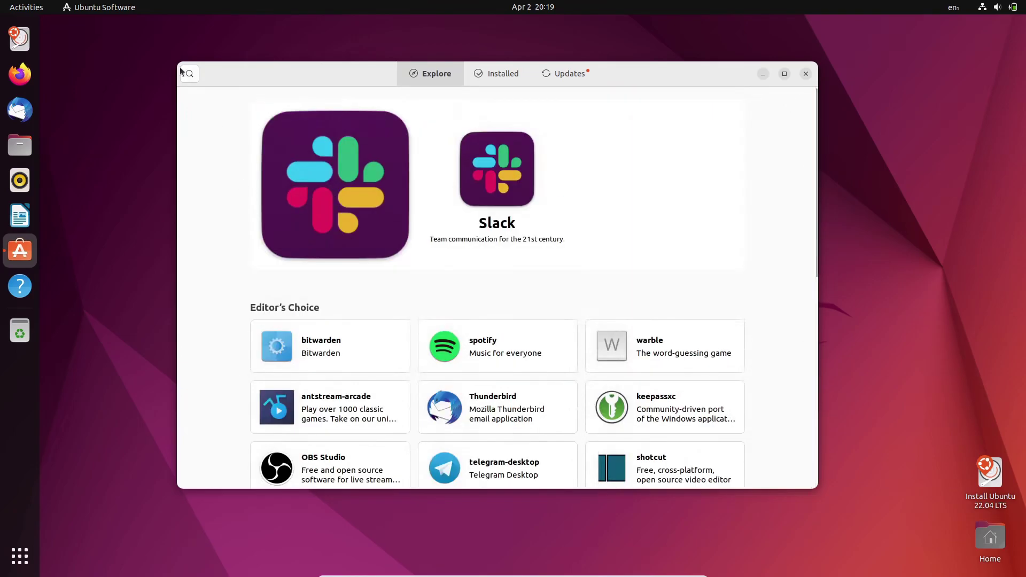
Search the software catalogue for "chrome" and look through the whole list of results
click(194, 76)
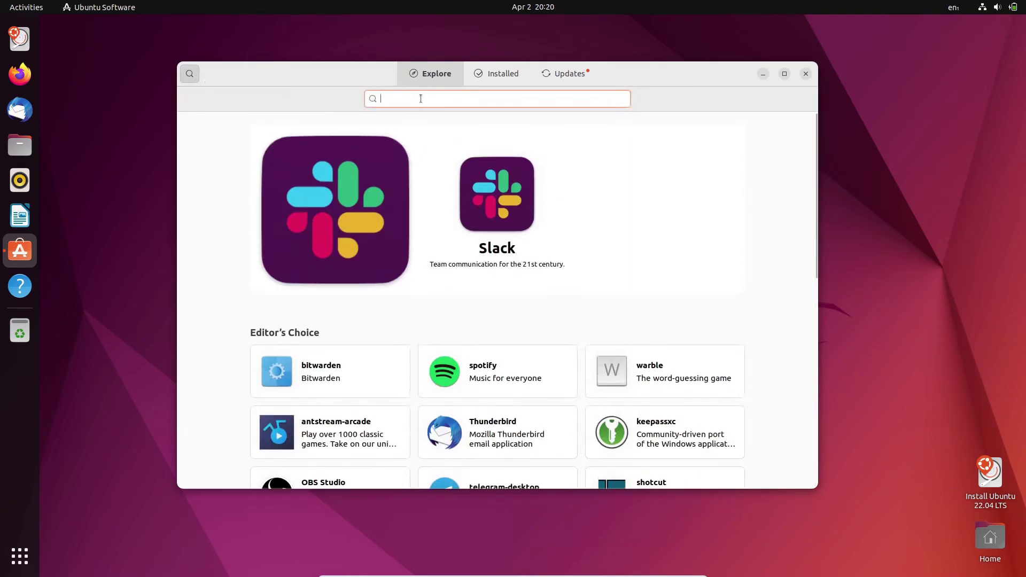
text(chrome)
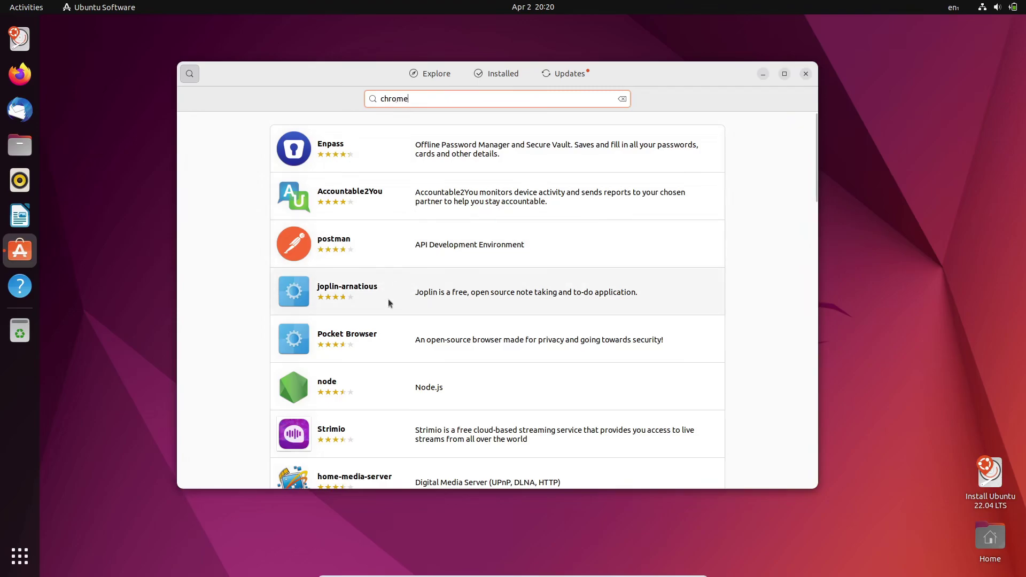
scroll(390, 299, down, 1)
scroll(384, 336, down, 5)
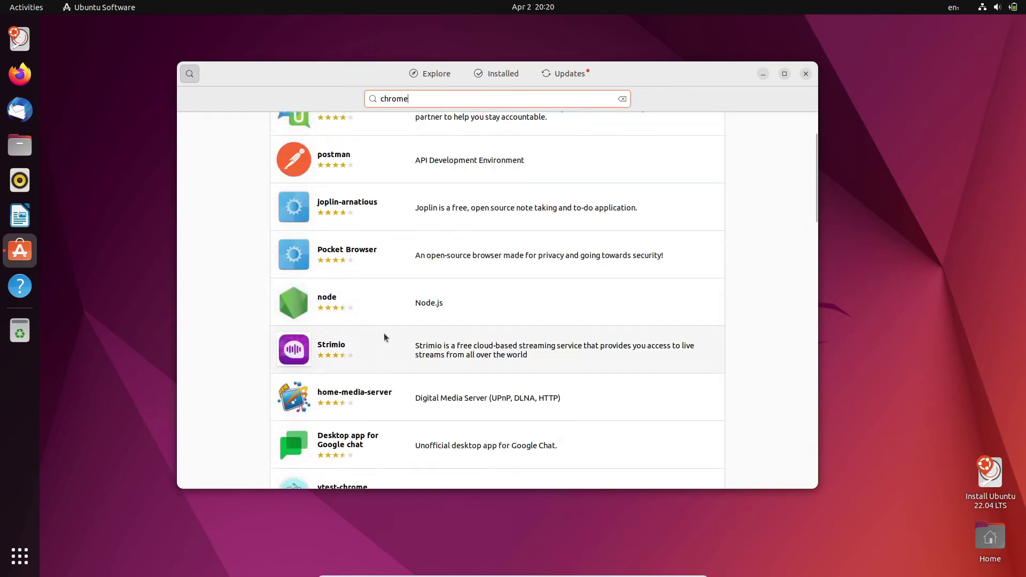
scroll(383, 337, down, 1)
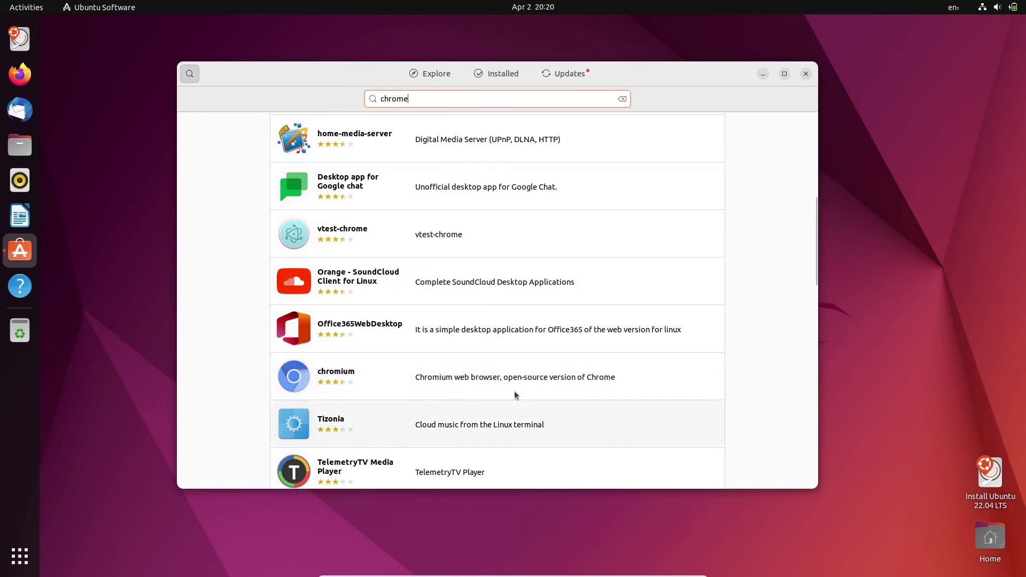
scroll(539, 384, down, 1)
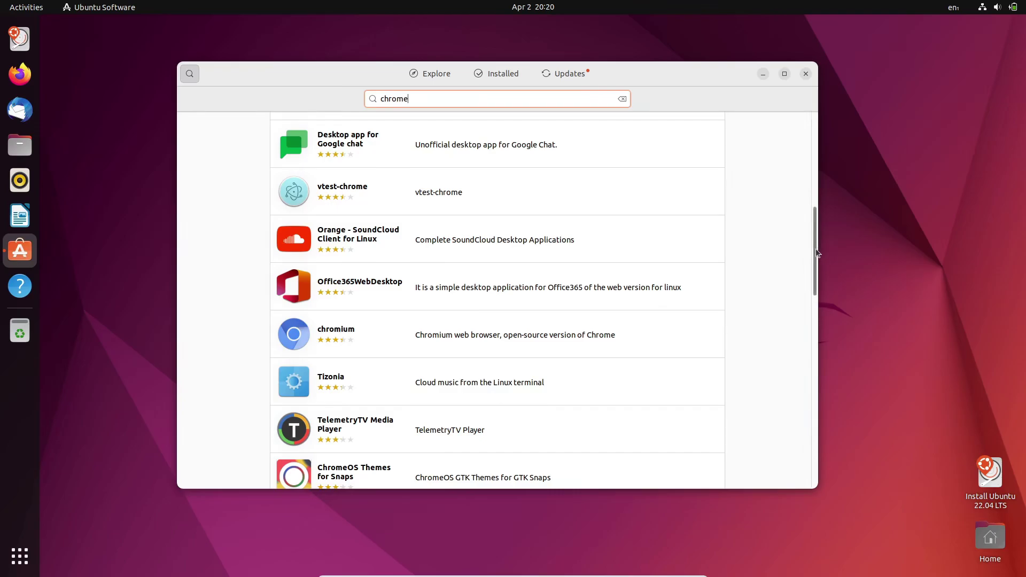
drag(816, 255, 843, 480)
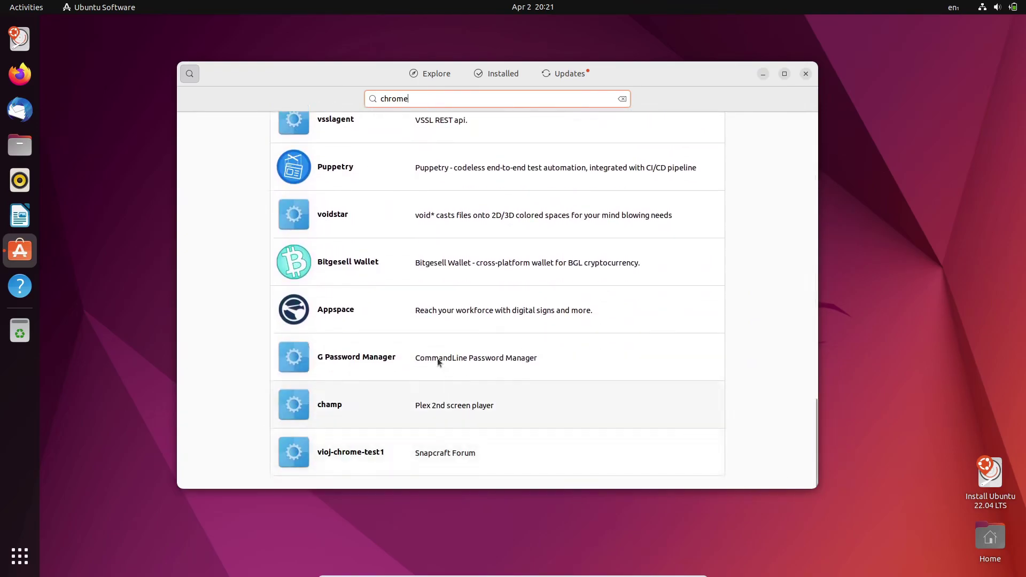
scroll(420, 336, up, 1)
scroll(421, 335, up, 10)
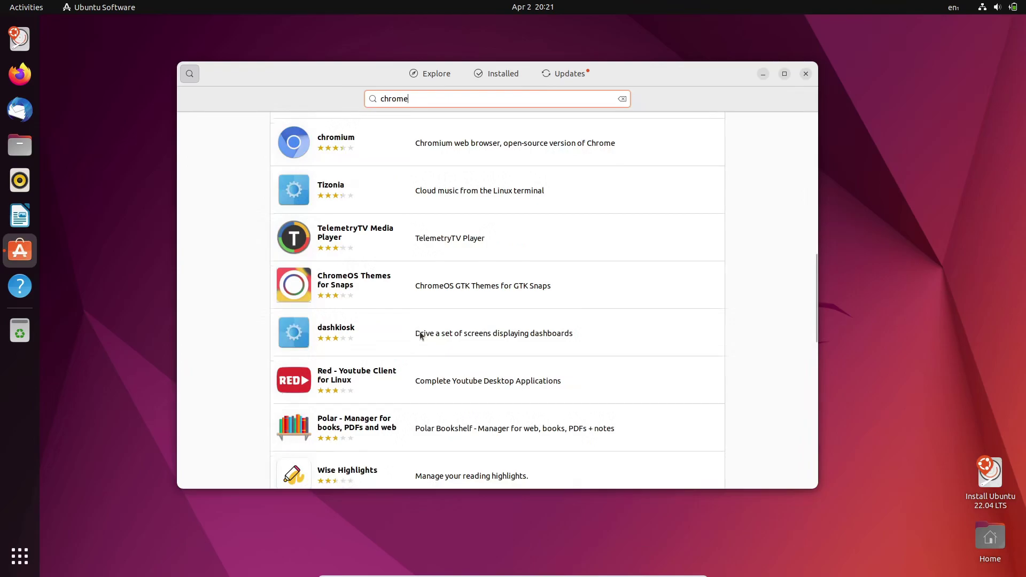
scroll(412, 321, up, 2)
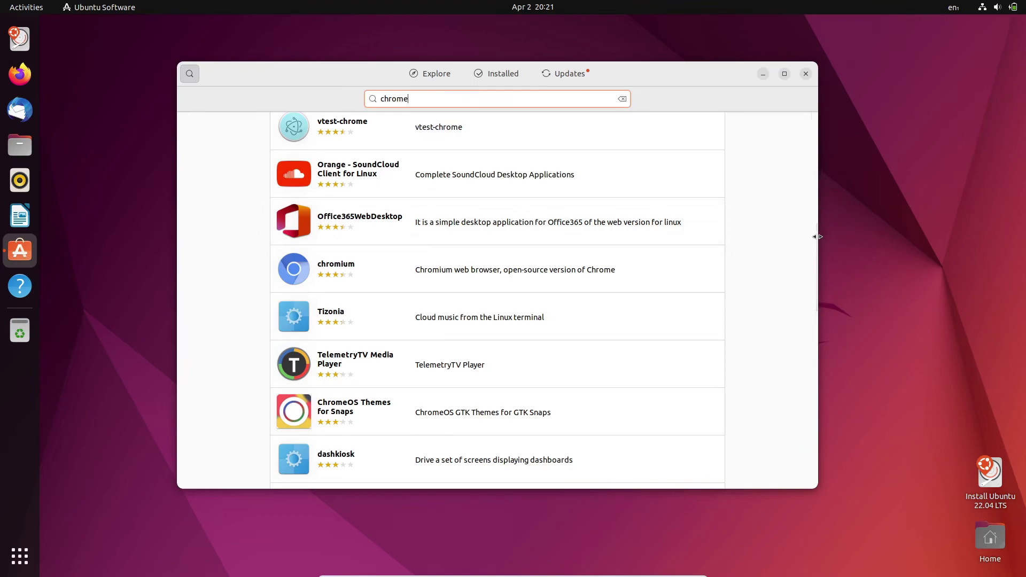
drag(816, 239, 799, 94)
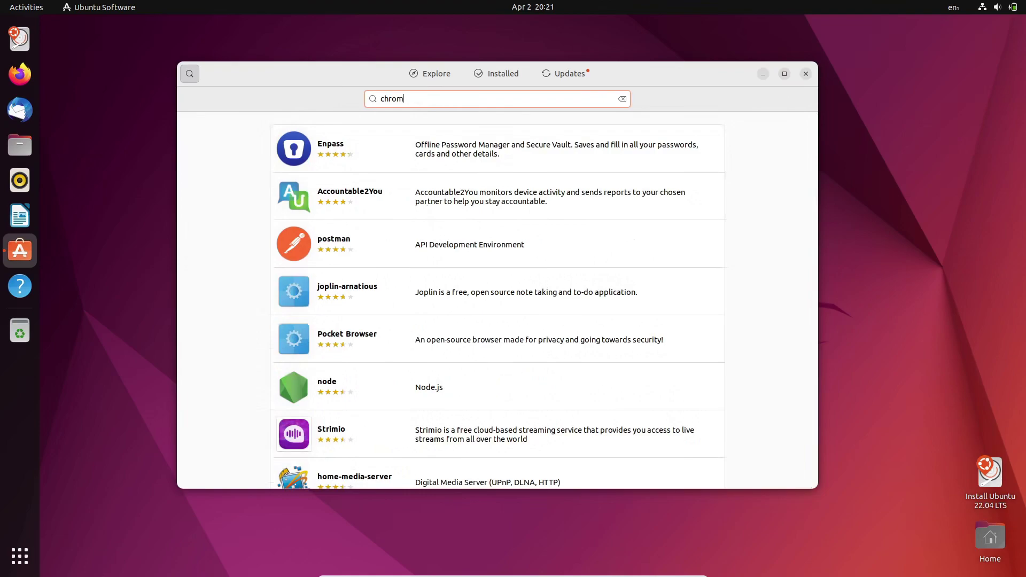
Search the software catalogue for "viber" instead
key(BackSpace)
key(BackSpace)
key(BackSpace)
text(vir)
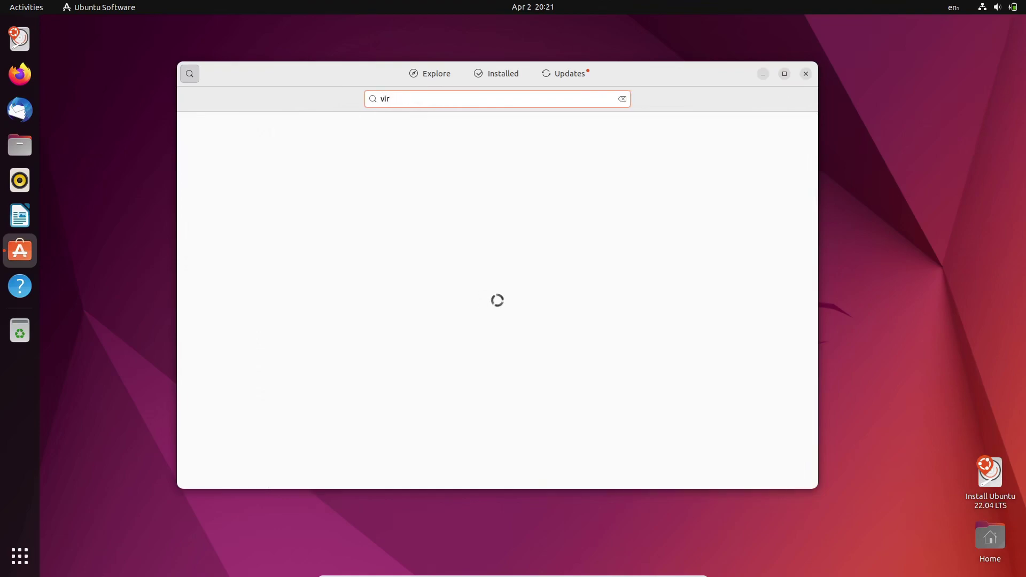
text(ber)
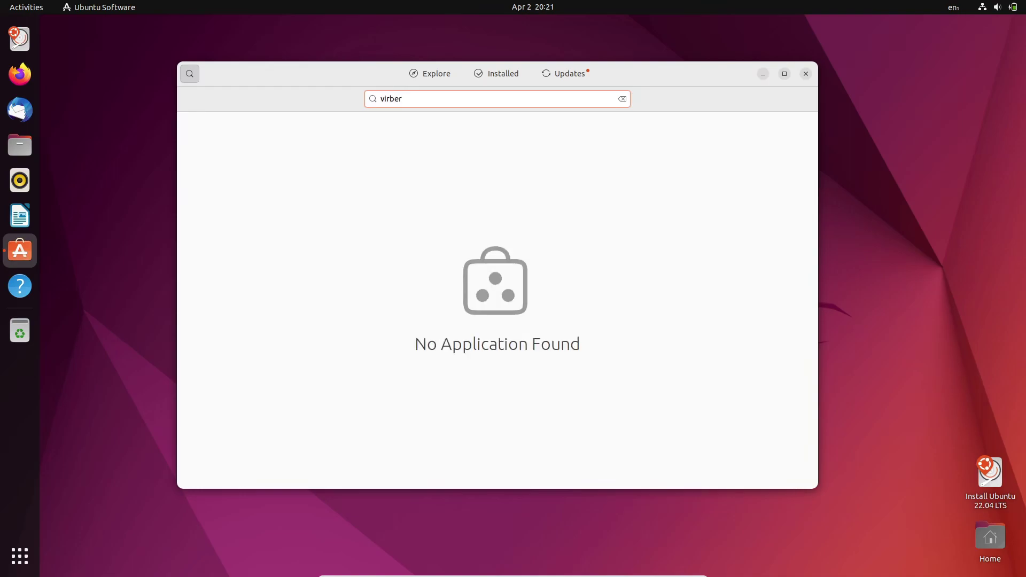
key(BackSpace)
key(BackSpace)
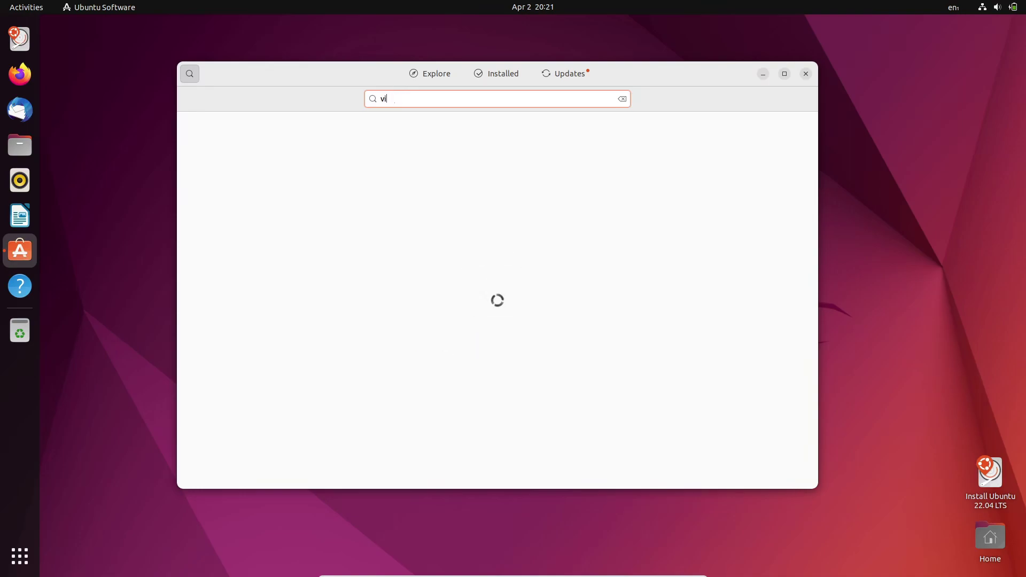
text(ber)
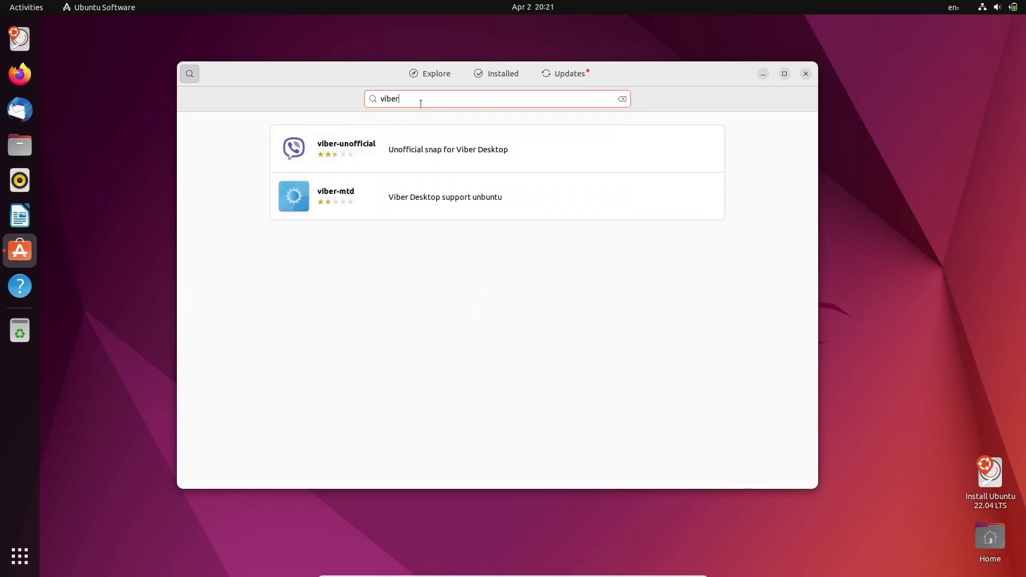
Search the software catalogue for "what" and replace that query with "discor"
drag(419, 106, 379, 107)
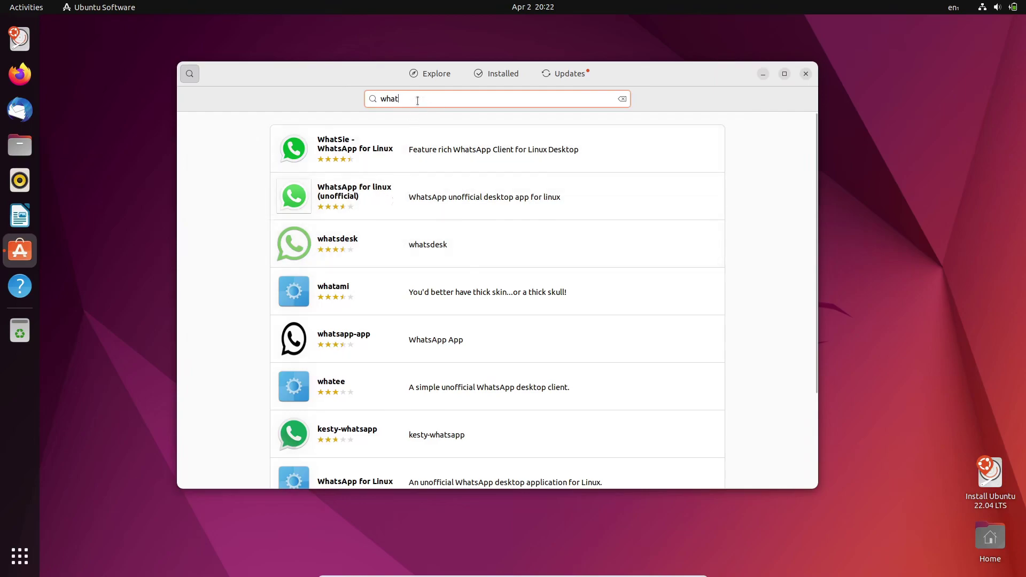
key(BackSpace)
key(BackSpace)
key(BackSpace)
key(BackSpace)
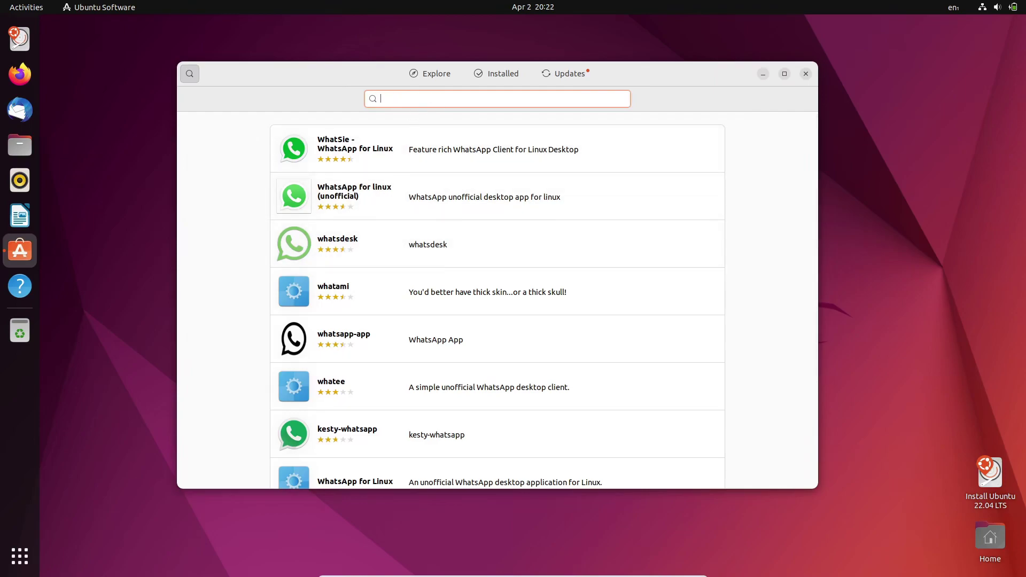
text(discor)
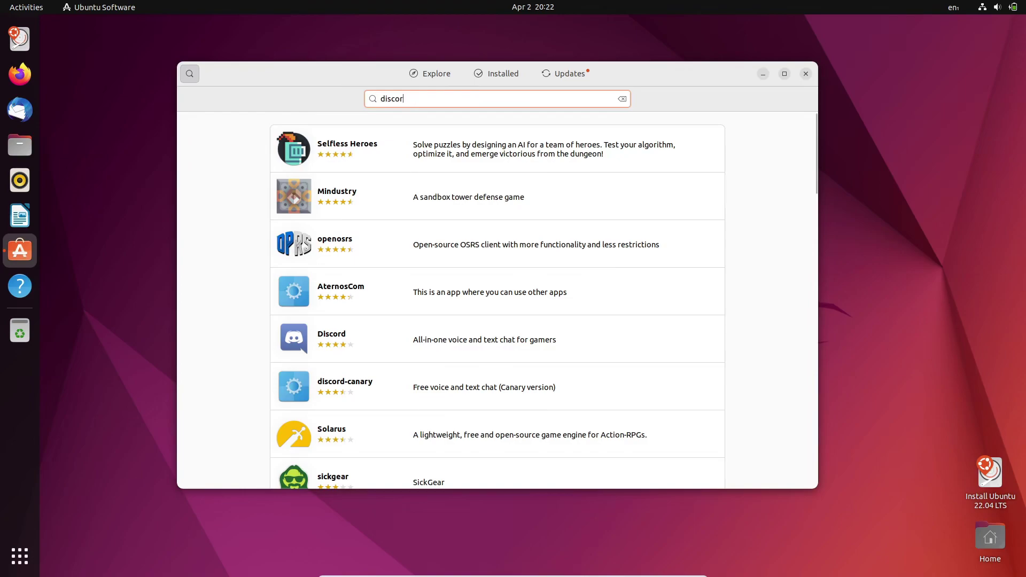
Replace the software catalogue query with "tiktok"
key(BackSpace)
key(BackSpace)
key(BackSpace)
key(BackSpace)
key(BackSpace)
key(BackSpace)
text(tikt)
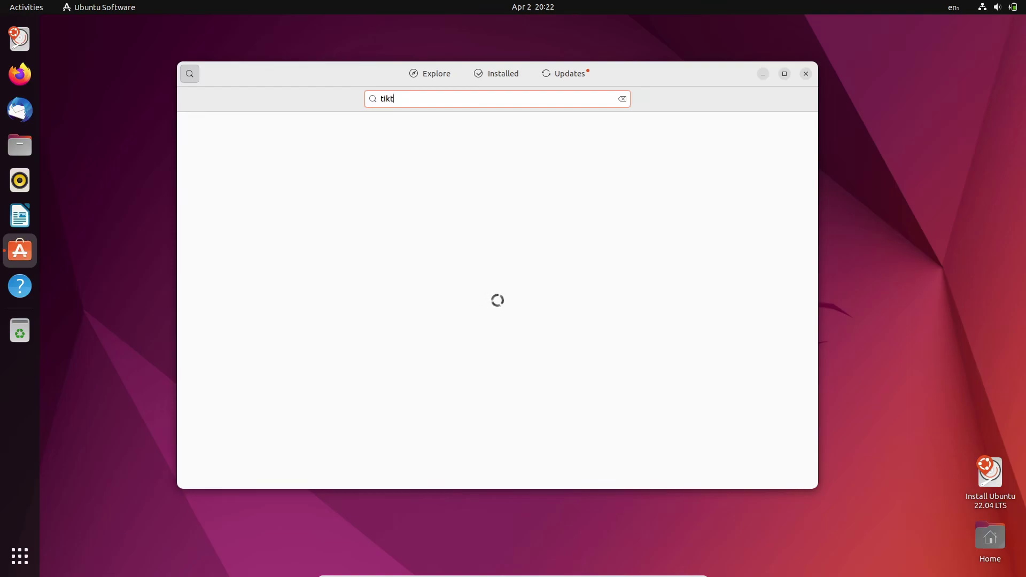
text(ok)
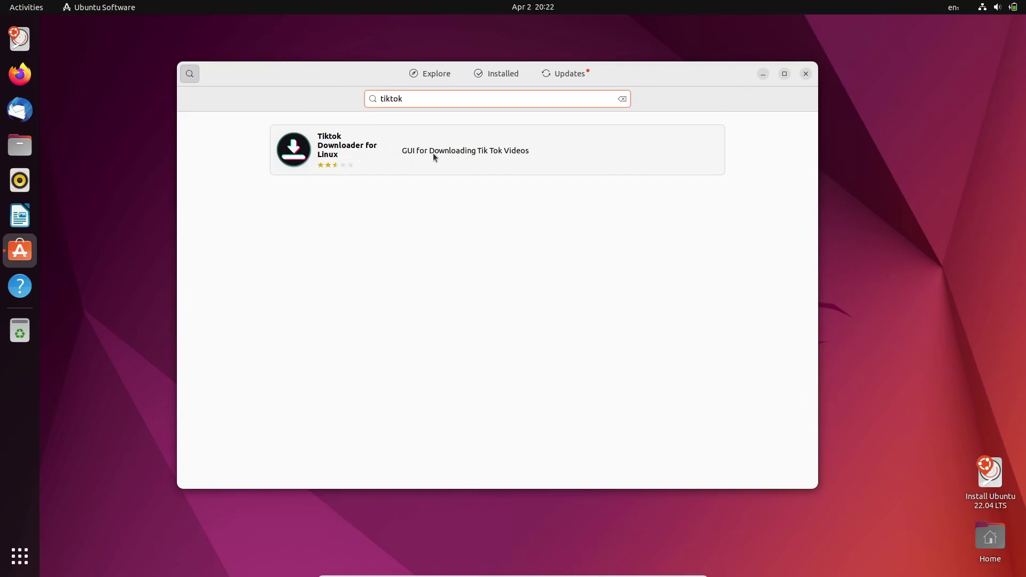
Open the Tiktok Downloader for Linux page, look through its screenshots, details and reviews, and return to the search results
click(351, 147)
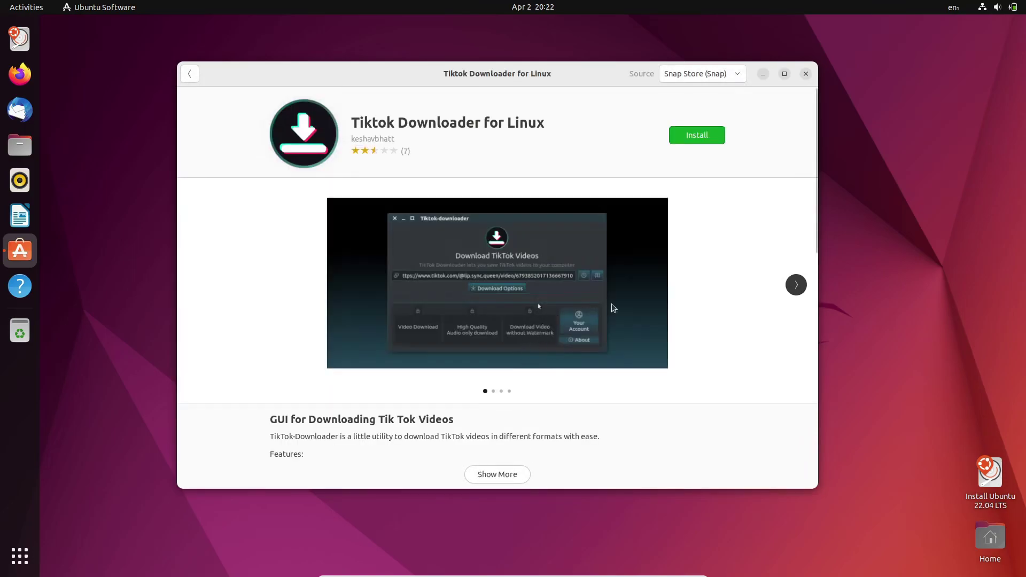
click(797, 285)
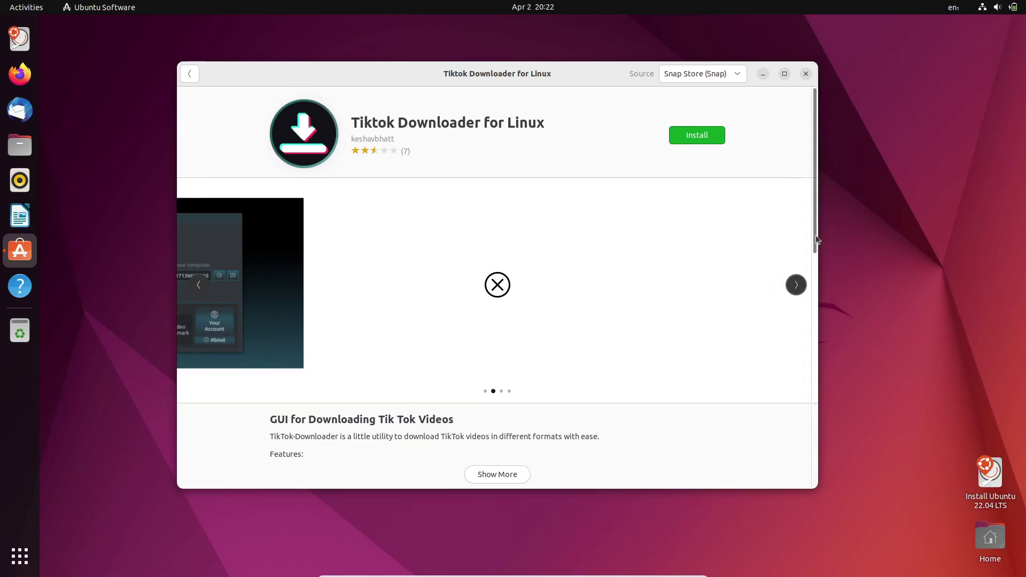
scroll(807, 337, down, 10)
scroll(792, 396, down, 2)
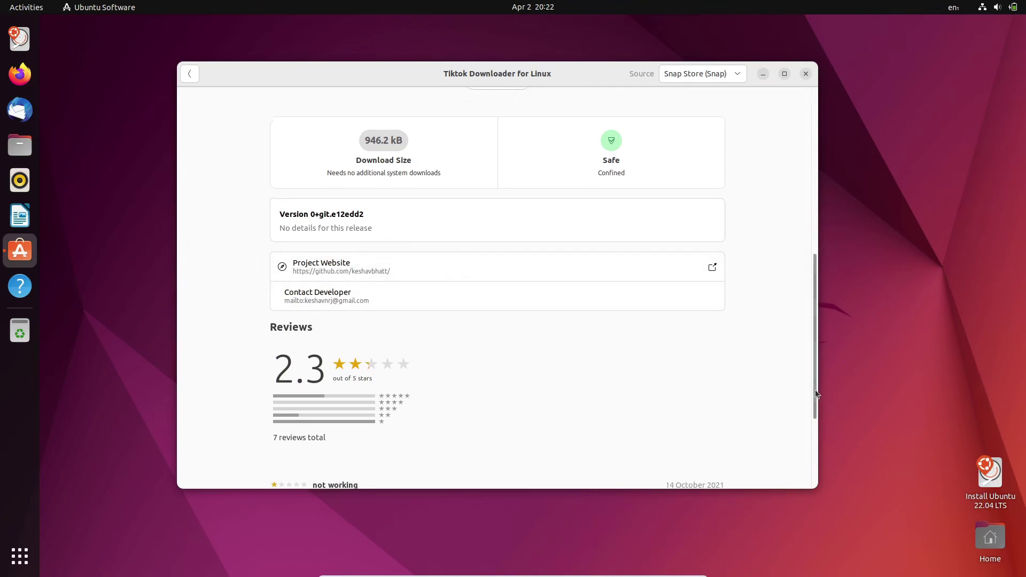
drag(816, 399, 804, 487)
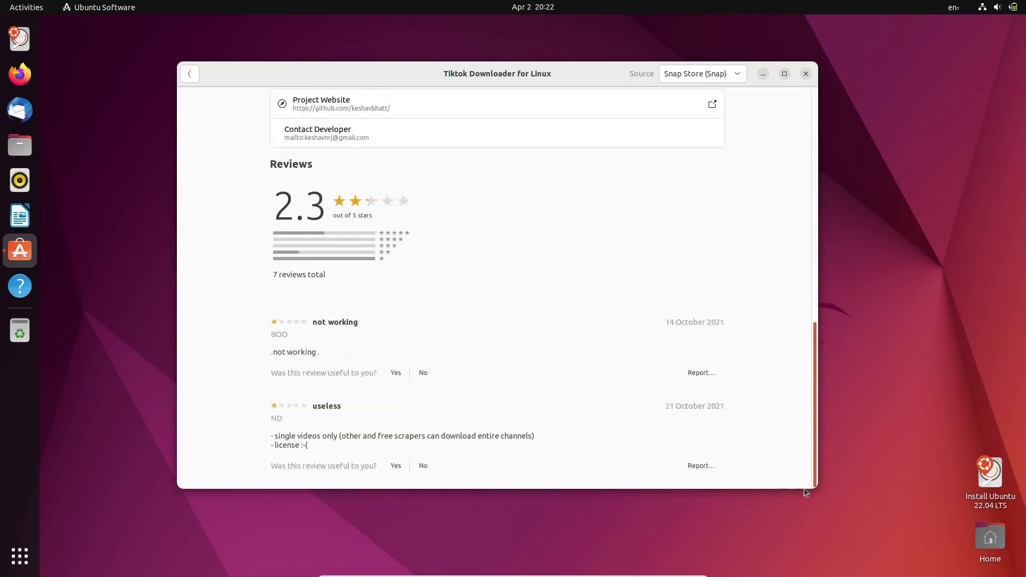
drag(804, 488, 822, 190)
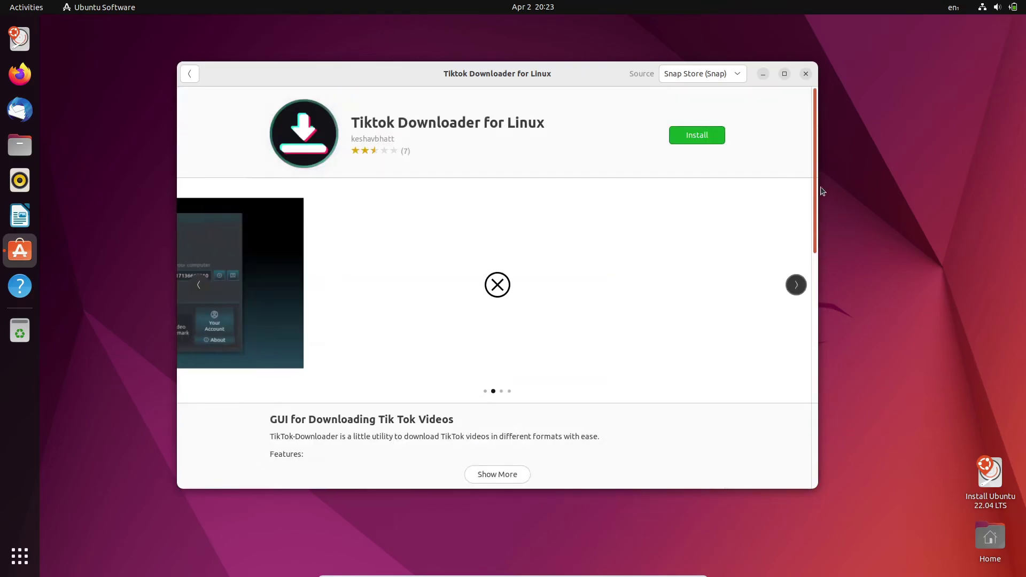
click(797, 285)
click(796, 285)
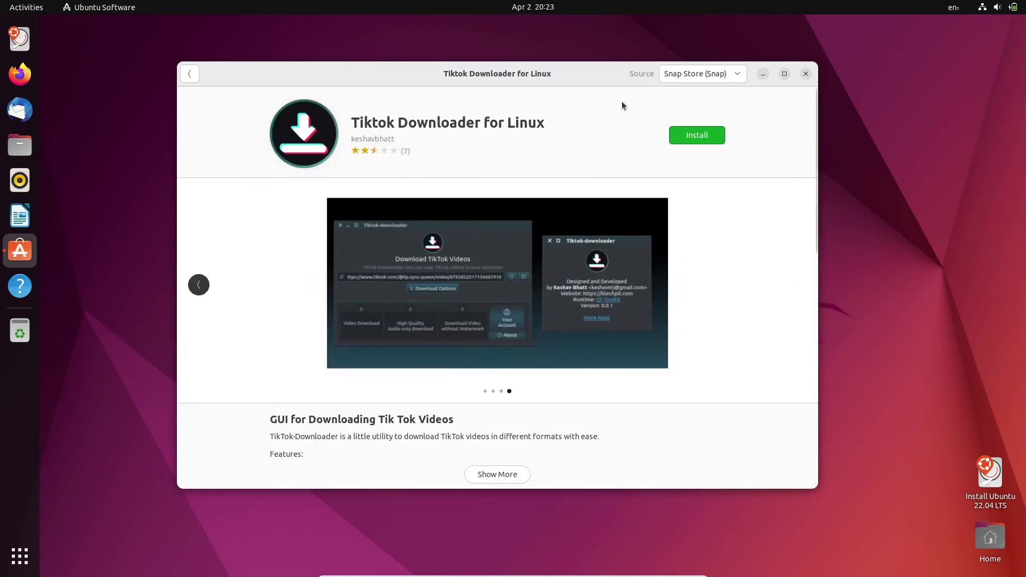
click(190, 73)
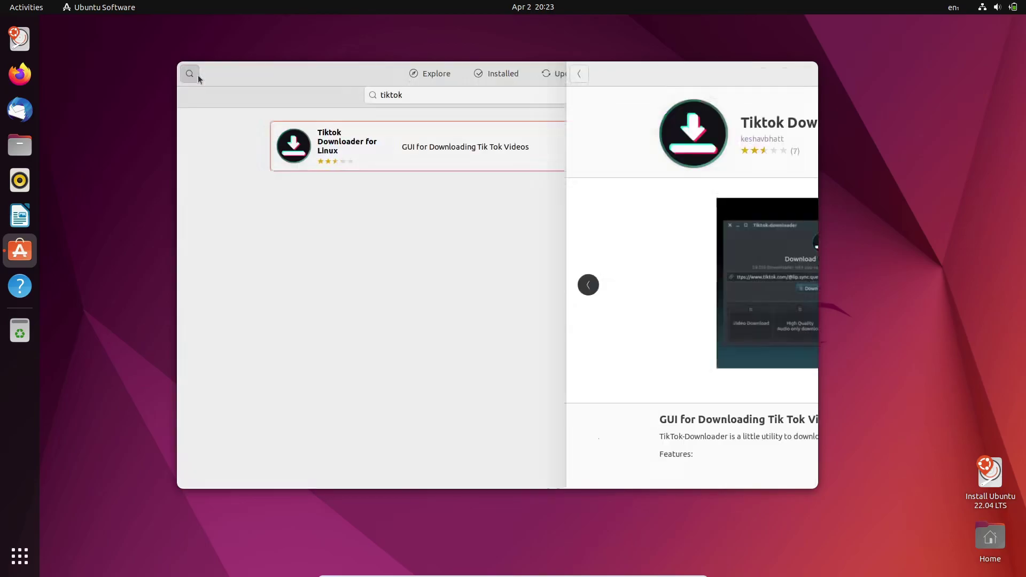
Search the software catalogue for "pycharm" instead of "tiktok"
click(411, 102)
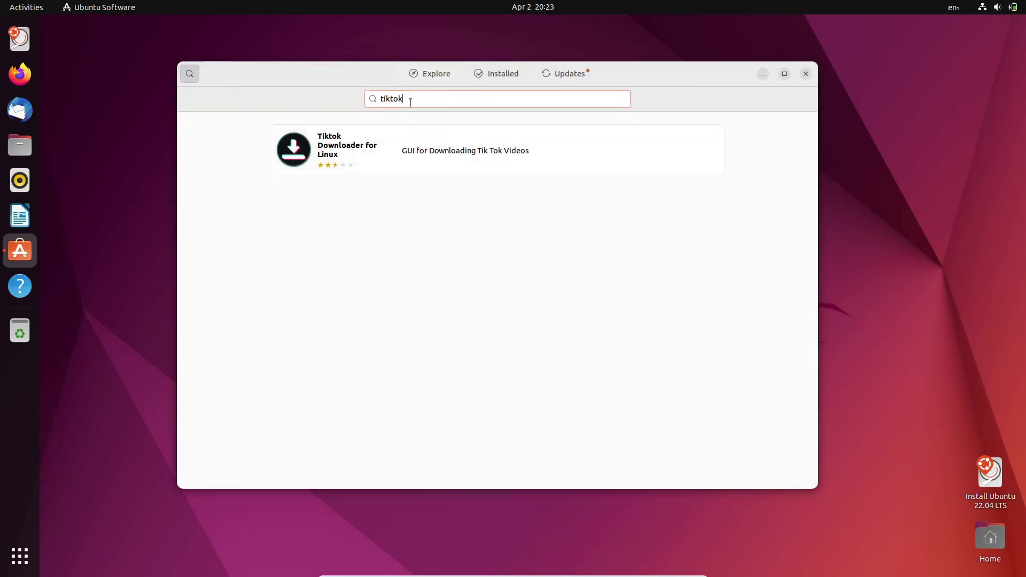
key(BackSpace)
key(BackSpace)
key(BackSpace)
key(BackSpace)
key(BackSpace)
text(py)
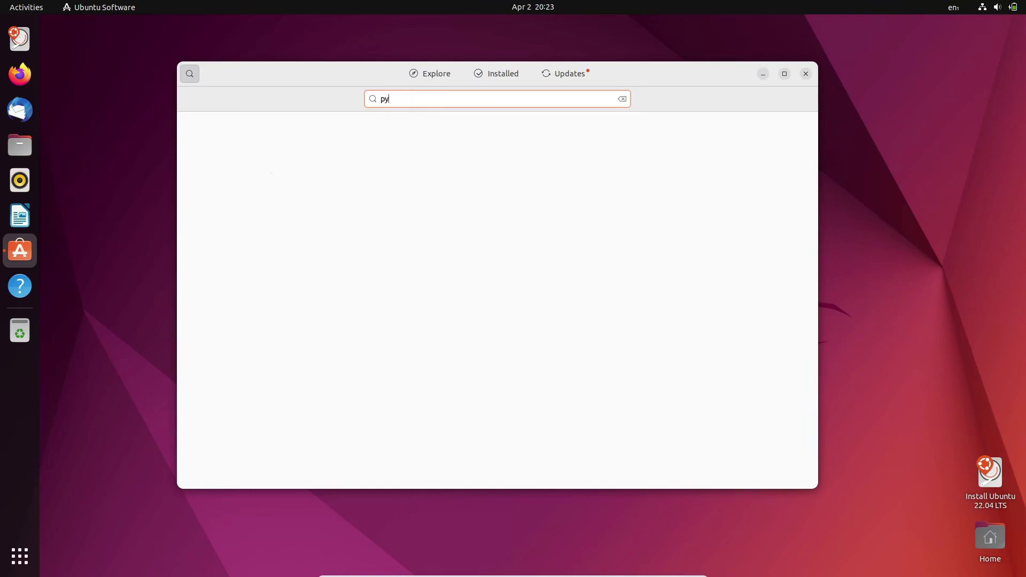
text(sharm)
key(BackSpace)
text(charm)
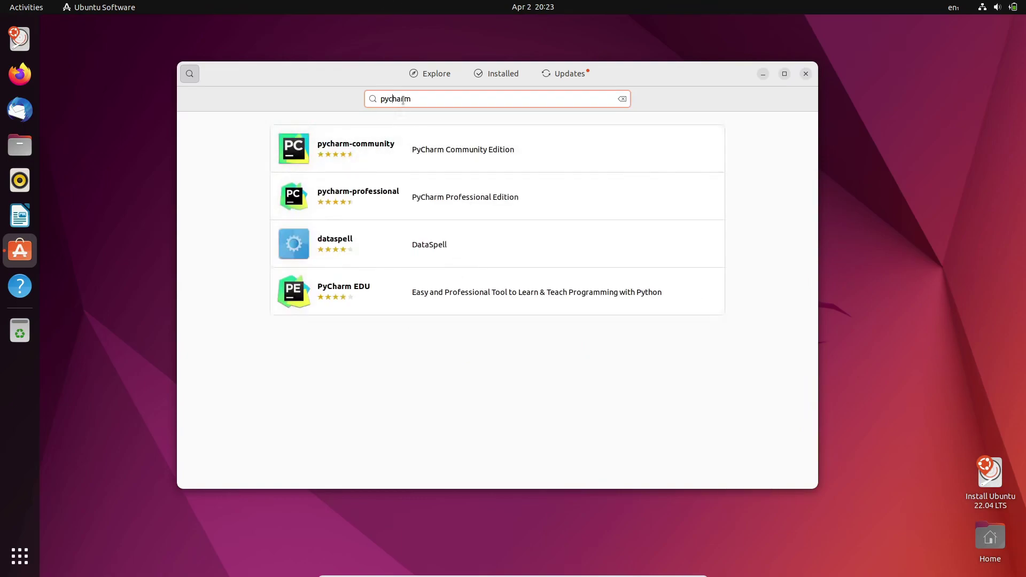
Search the software catalogue for "visio" and look through the results down to the end of the list
key(BackSpace)
key(BackSpace)
key(BackSpace)
key(BackSpace)
key(BackSpace)
key(BackSpace)
text(visio)
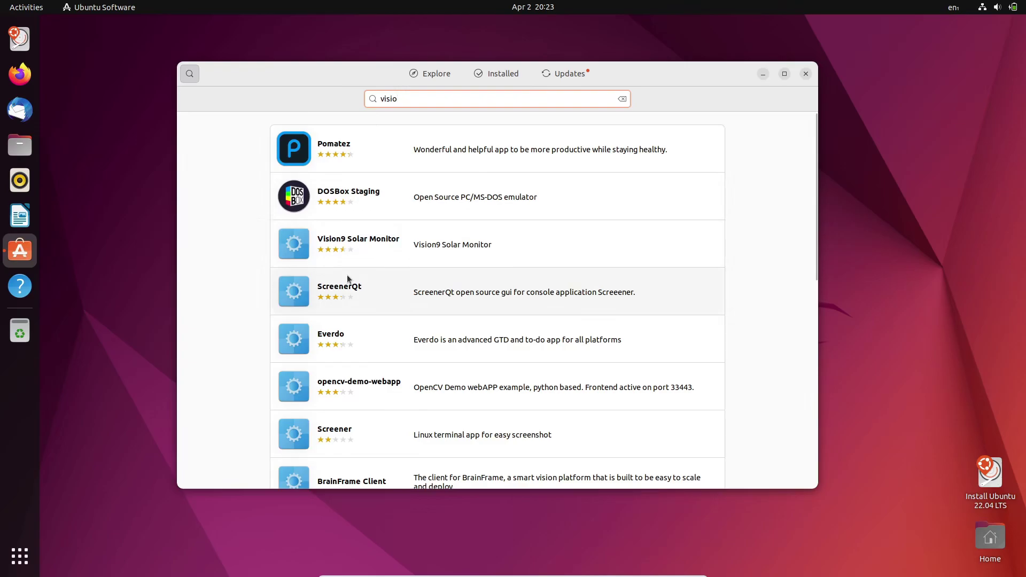
scroll(339, 308, down, 3)
scroll(340, 308, down, 3)
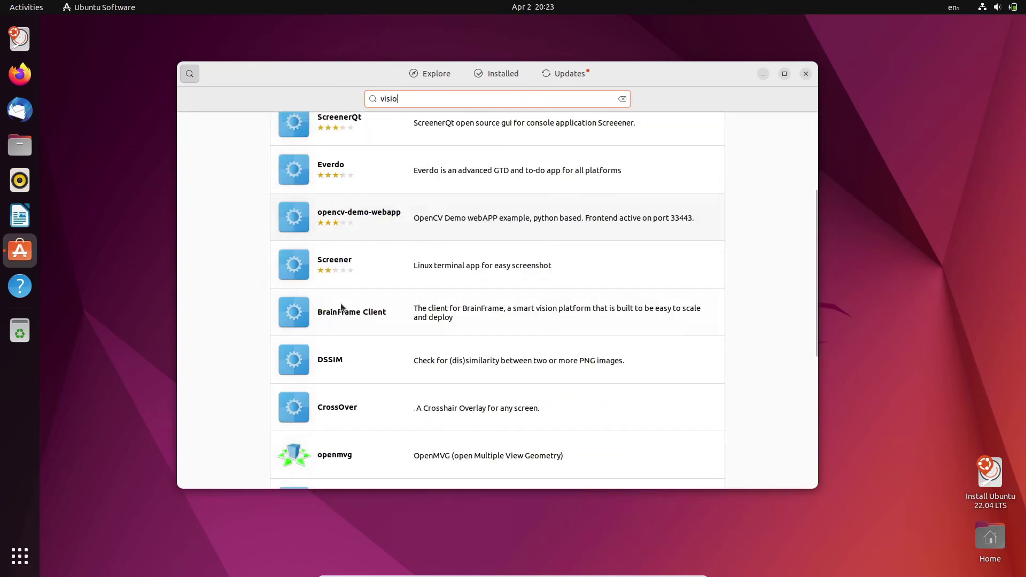
scroll(346, 343, down, 4)
scroll(347, 349, down, 5)
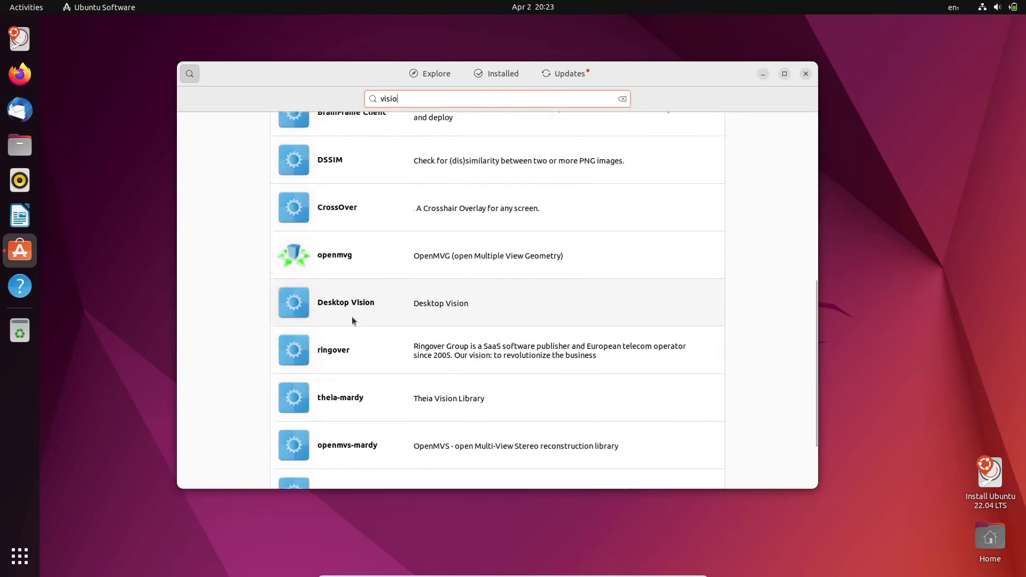
scroll(361, 305, down, 2)
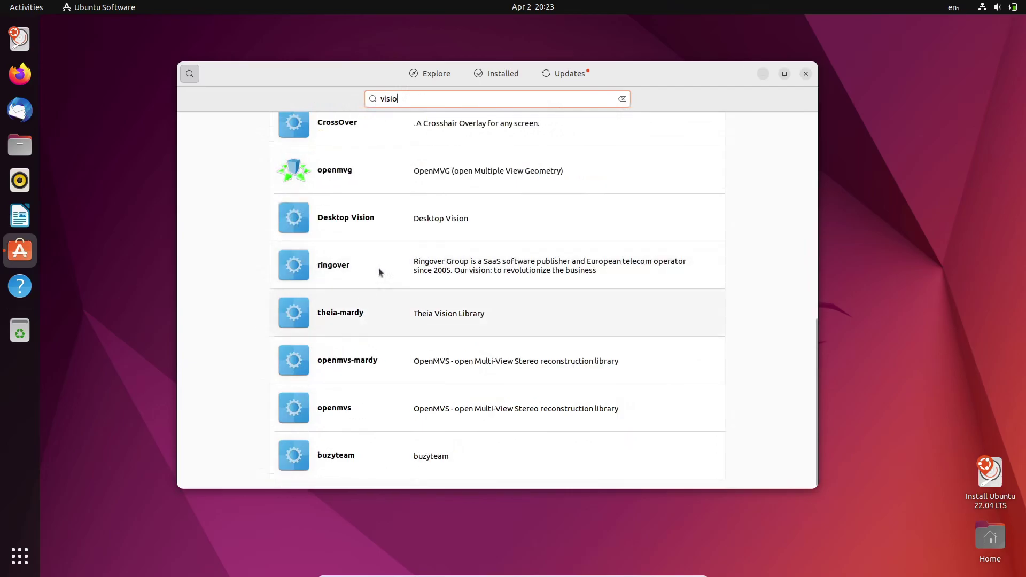
Clear the "visio" query and search the software catalogue for "wireguard"
key(BackSpace)
key(BackSpace)
key(BackSpace)
key(BackSpace)
key(BackSpace)
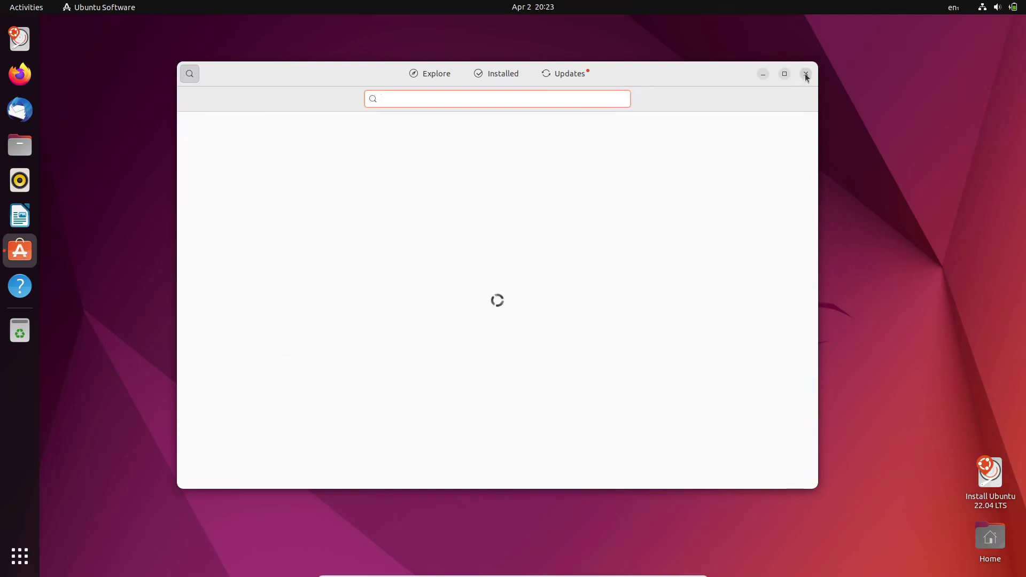
text(wireguard)
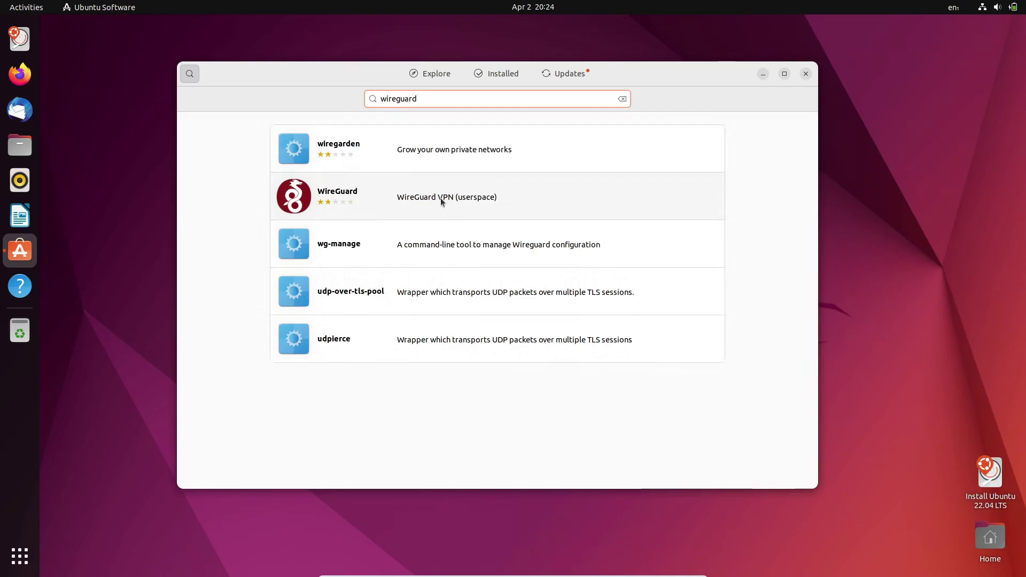
Open the WireGuard VPN app page, look over its details and rating, and close the software store
click(441, 201)
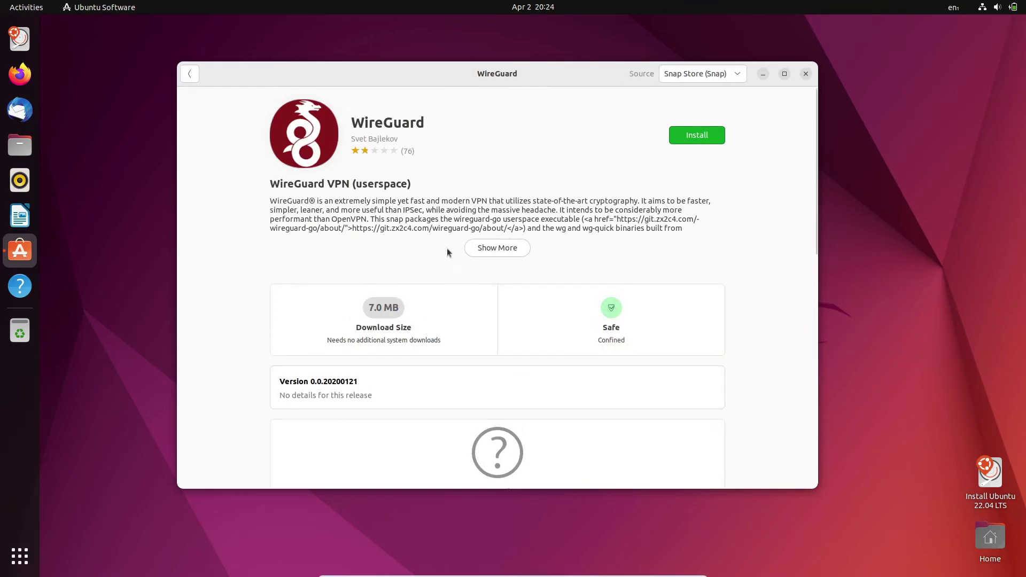
scroll(441, 251, down, 5)
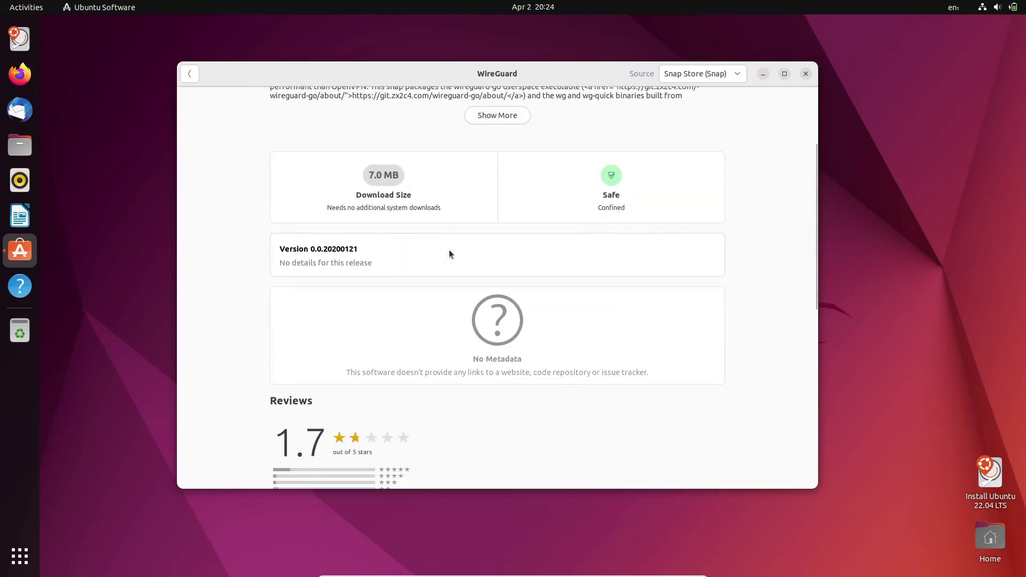
scroll(449, 254, up, 3)
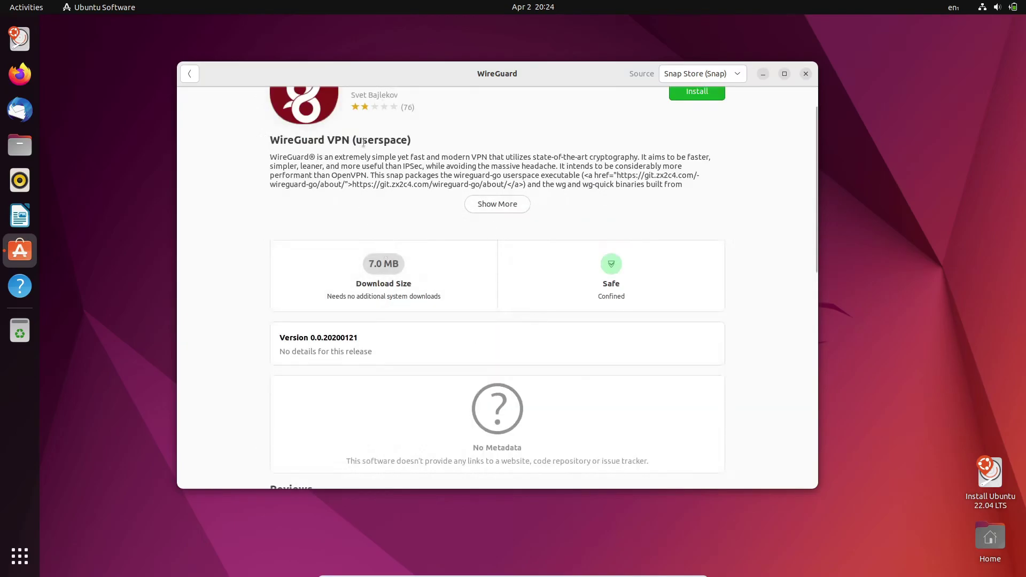
scroll(711, 176, up, 2)
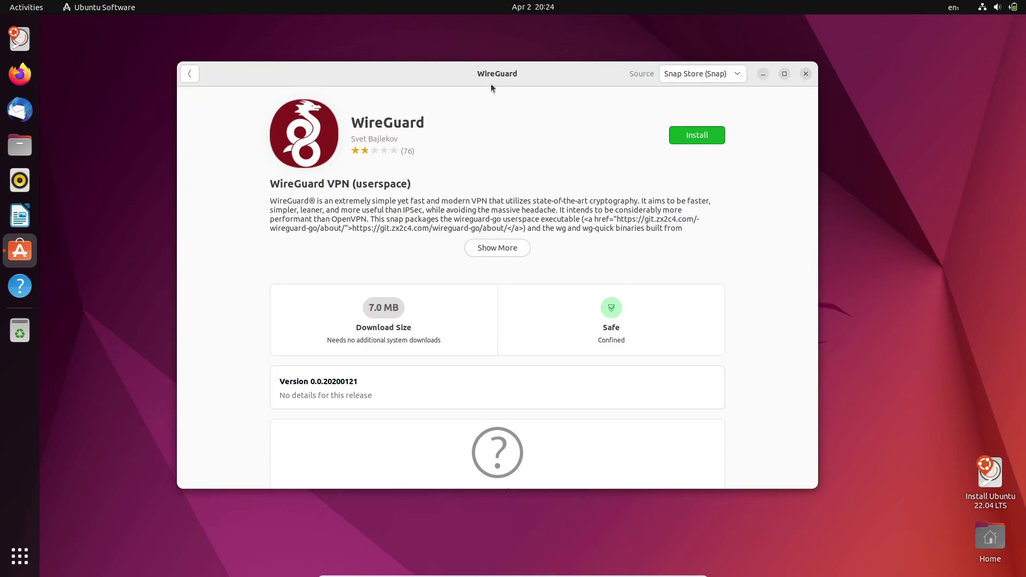
click(806, 74)
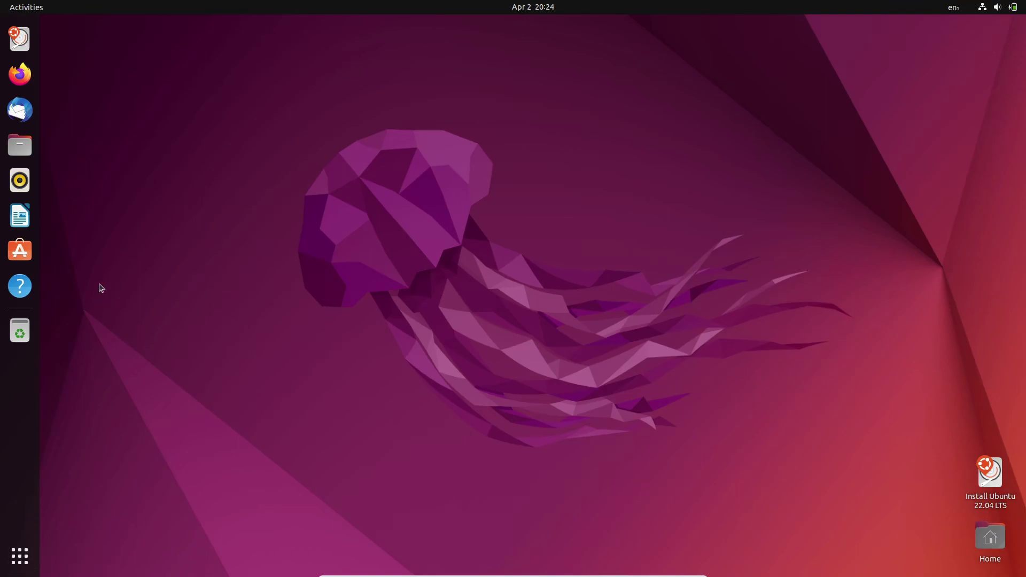
Show all installed applications, look through the second page of the grid and return to the first
click(19, 557)
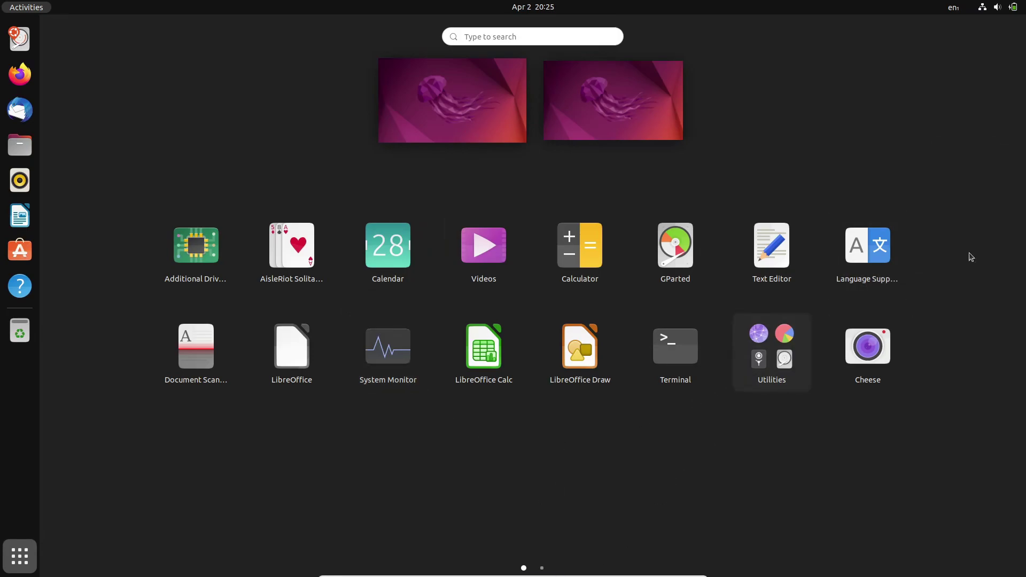
click(965, 353)
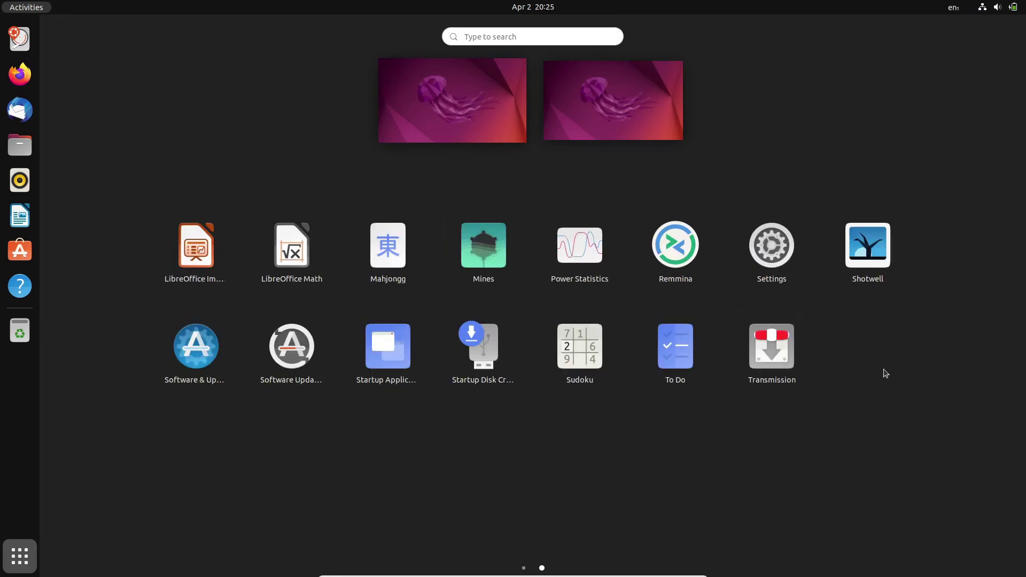
mouse_move(113, 339)
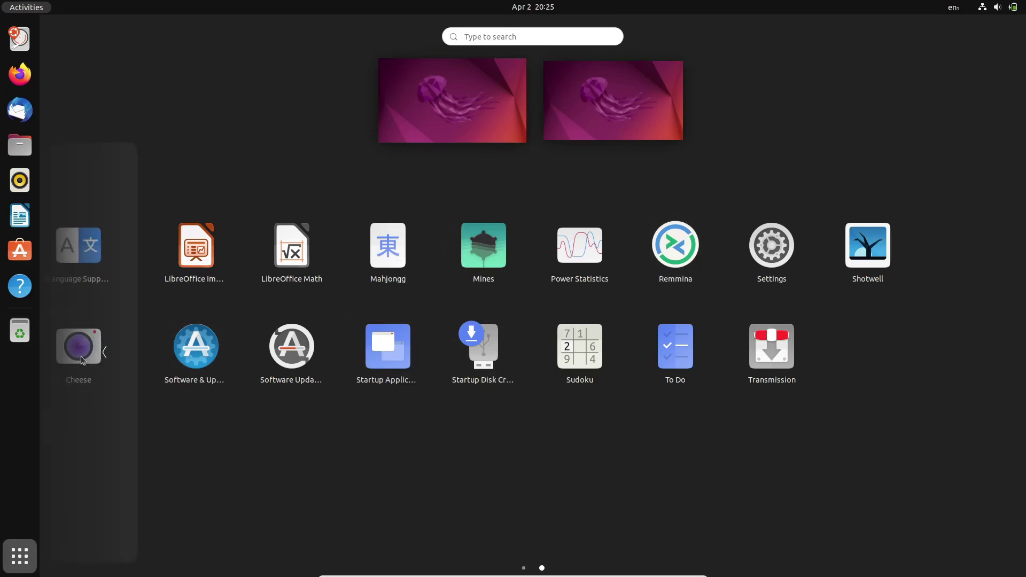
click(81, 356)
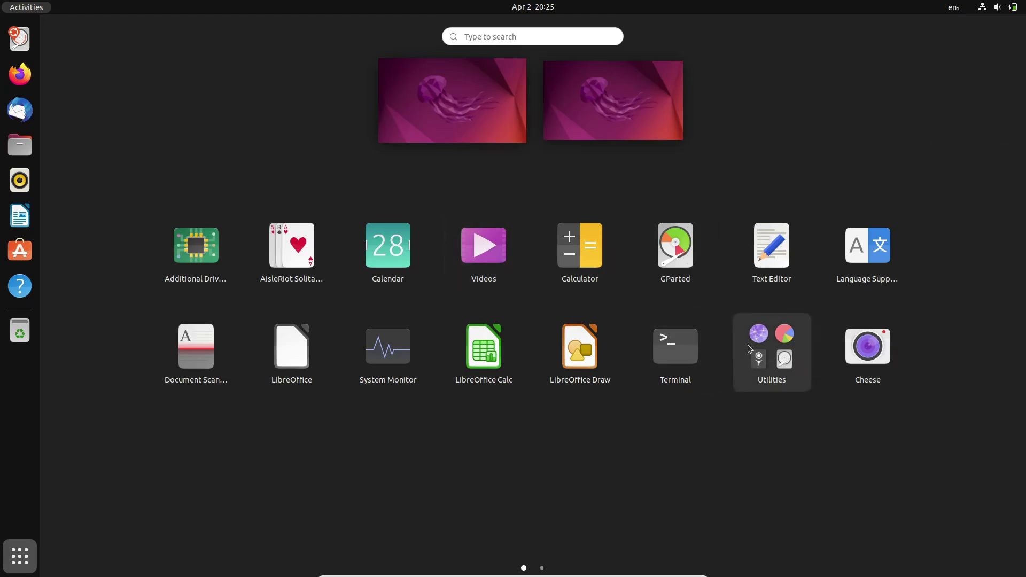
Look through the Utilities app folder, launch Image Viewer from it and close its window
click(770, 368)
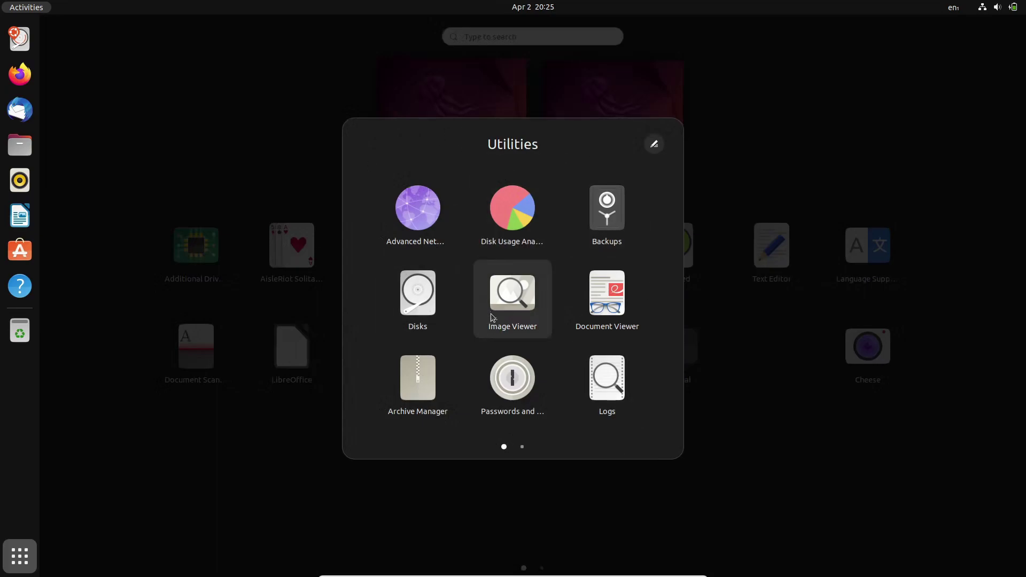
scroll(507, 310, down, 1)
scroll(507, 316, up, 1)
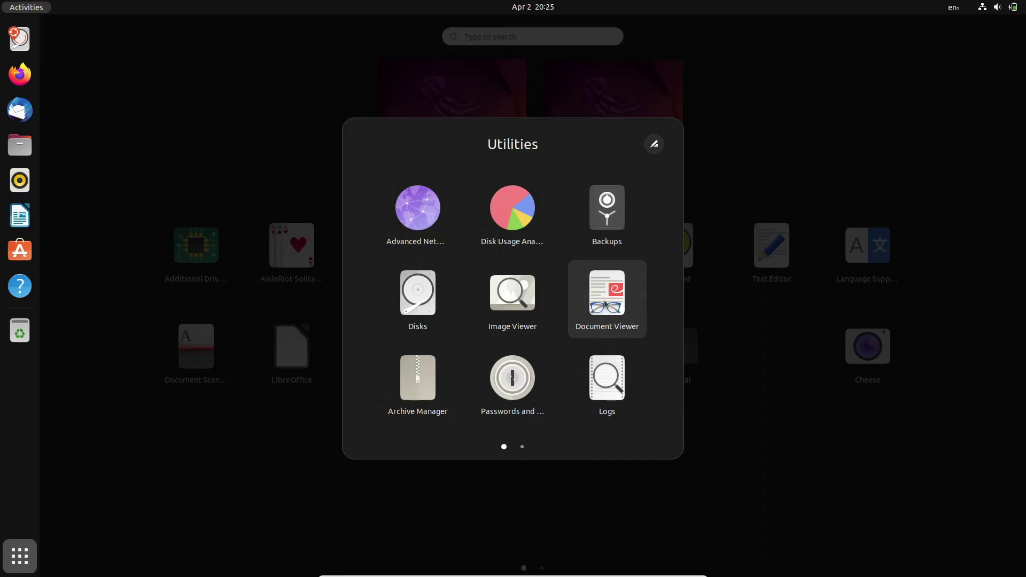
click(509, 302)
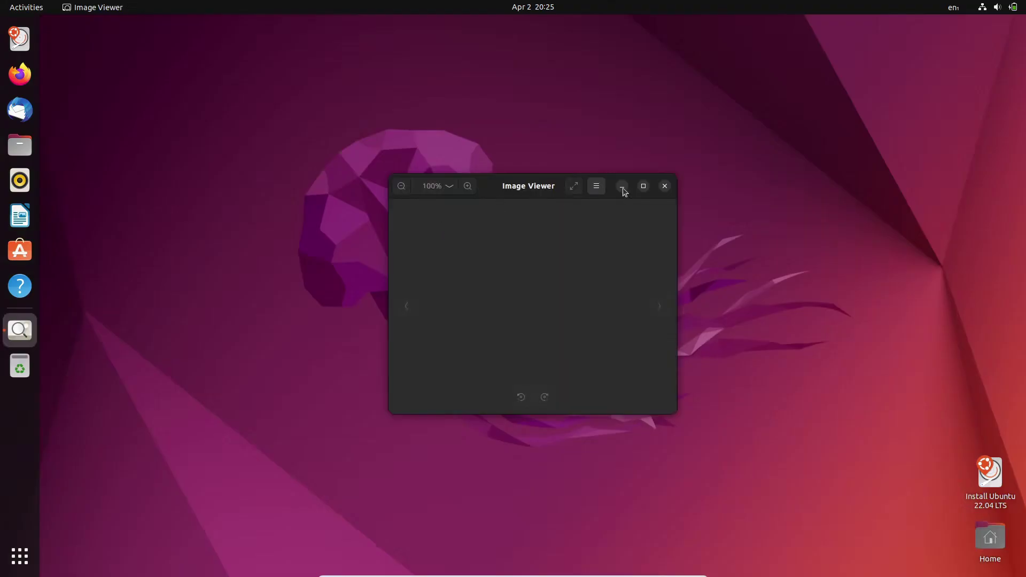
click(664, 187)
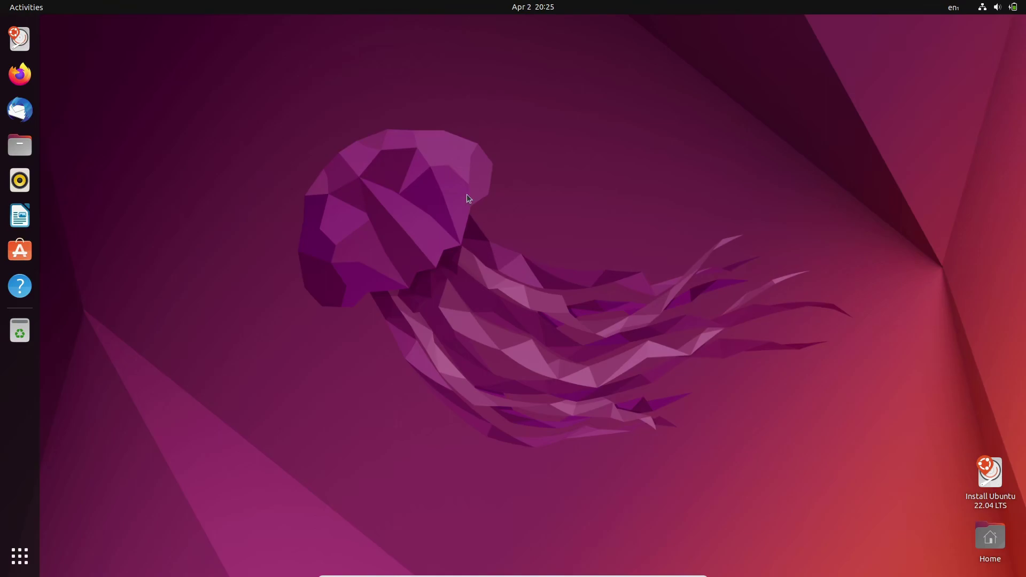
Open the system Settings, move the window slightly up and to the left, and display the Sound settings
click(1007, 9)
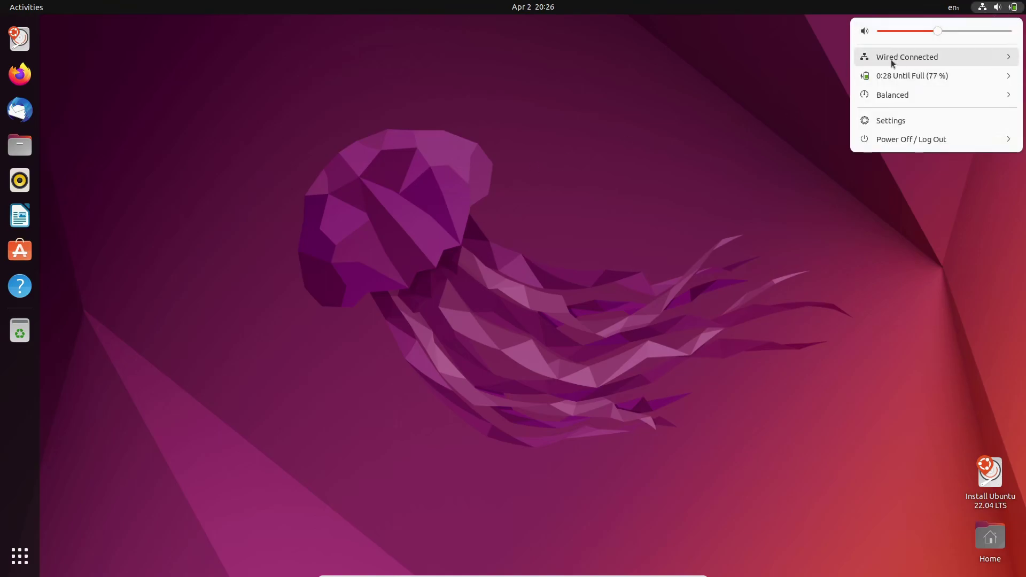
click(891, 121)
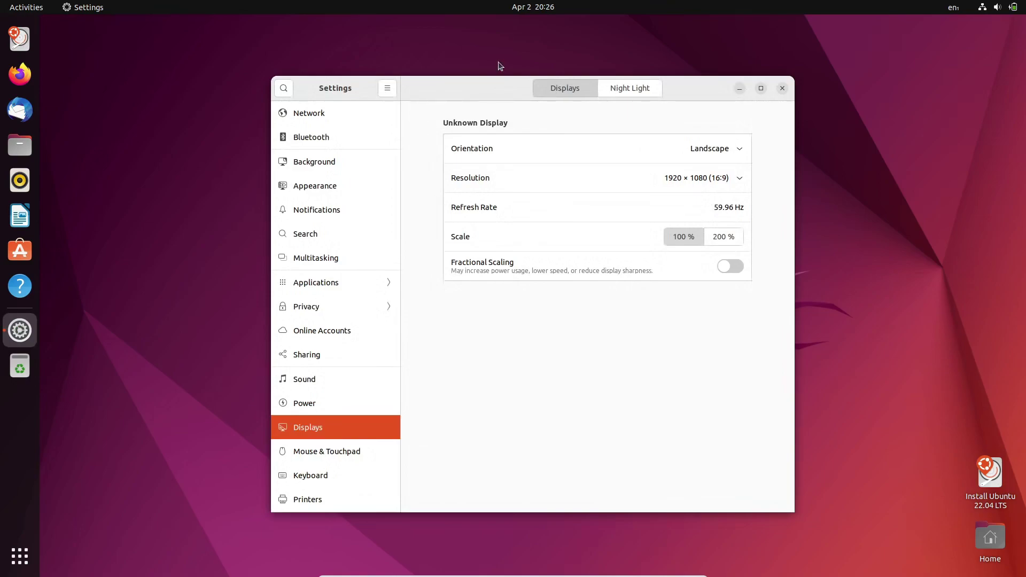
drag(491, 86, 473, 59)
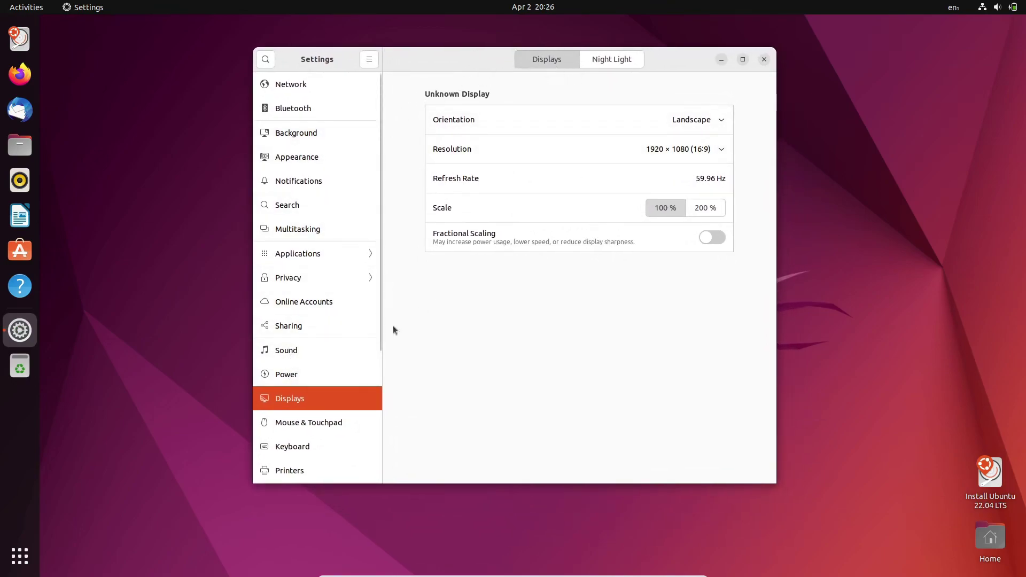
click(294, 357)
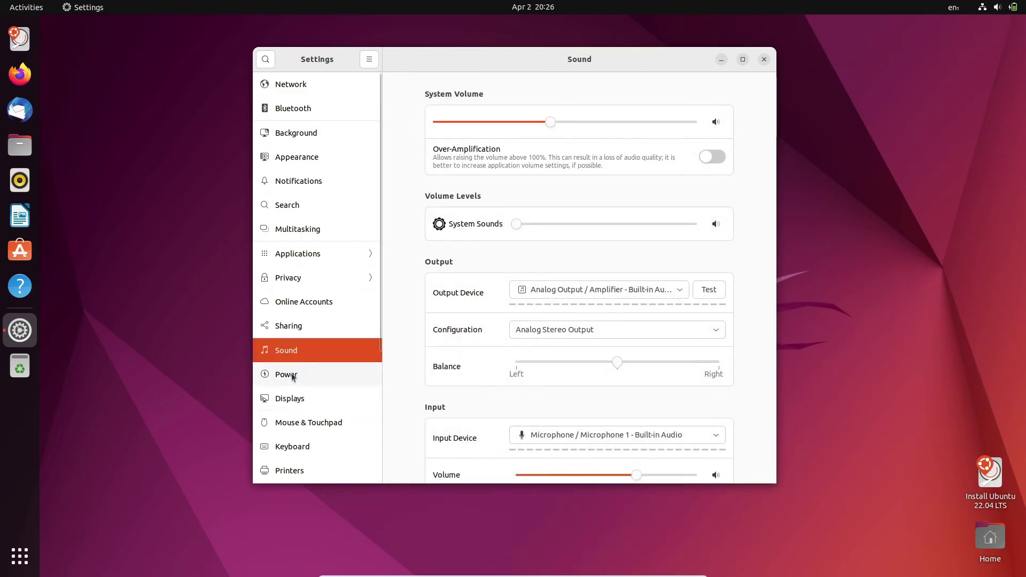
Look through the Power, Printers and Color settings
click(293, 376)
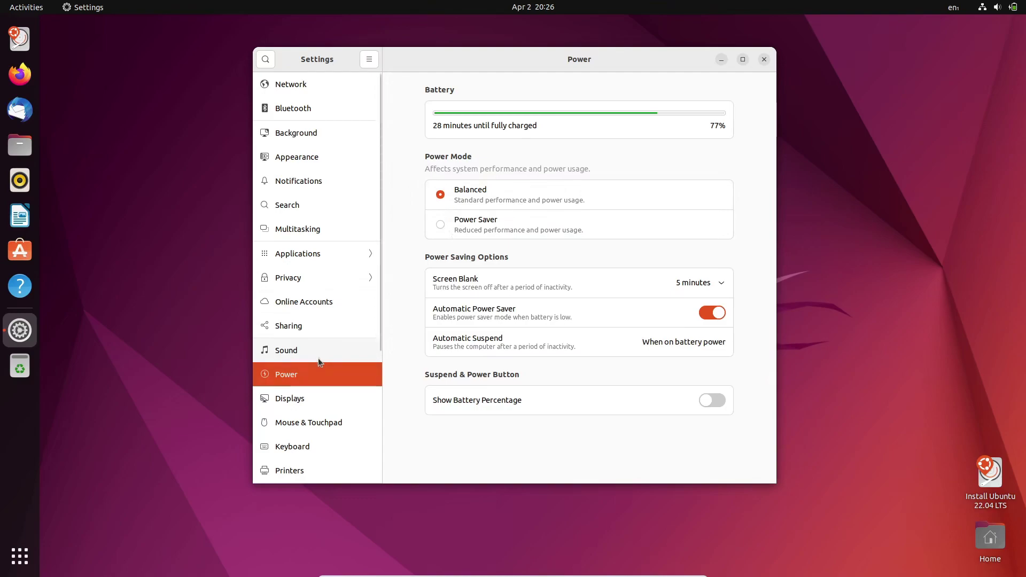
drag(379, 301, 379, 358)
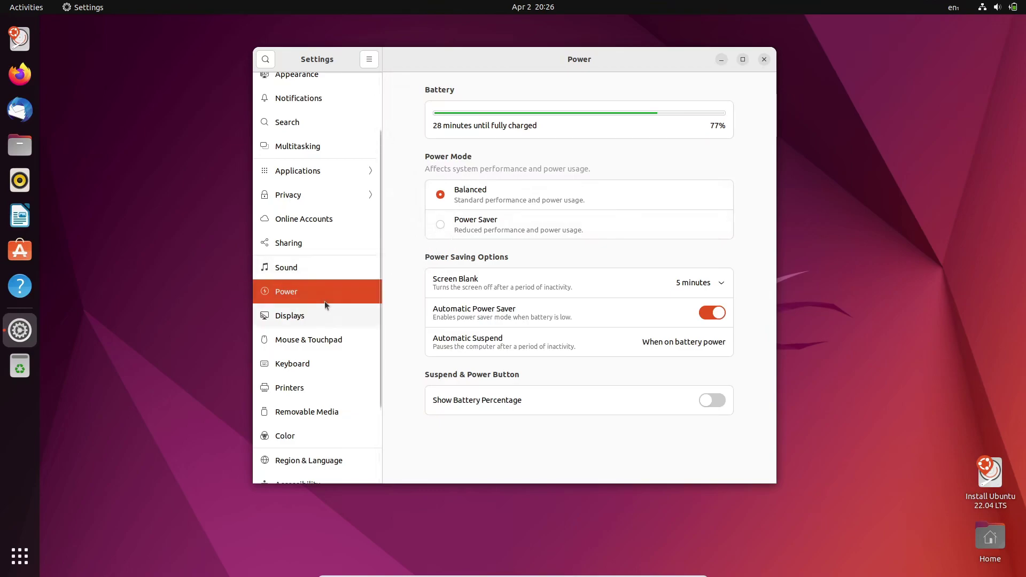
click(297, 393)
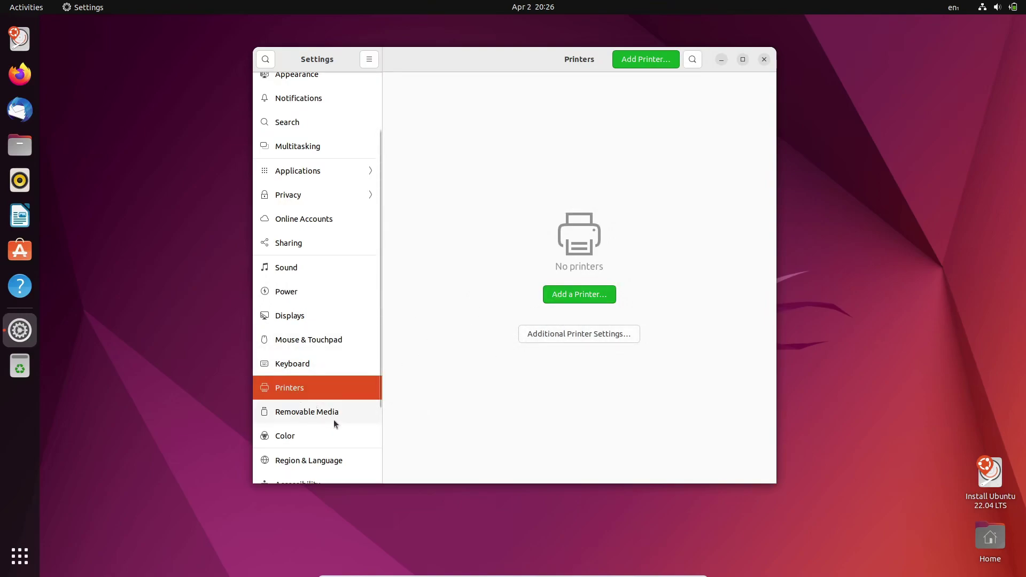
click(286, 436)
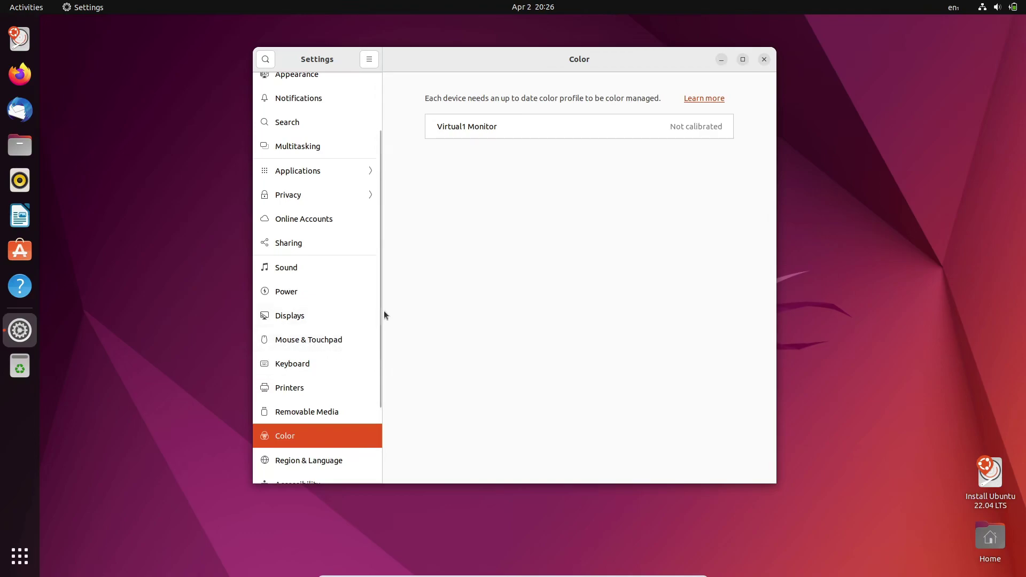
Look through the Region & Language, Accessibility, Users, Date & Time and Default Applications settings
drag(384, 310, 373, 409)
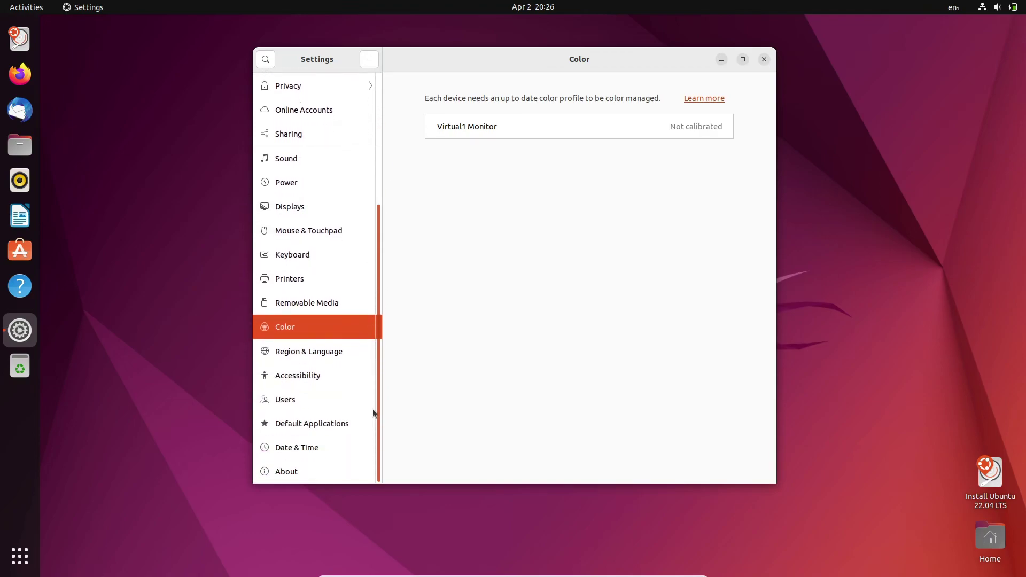
click(293, 361)
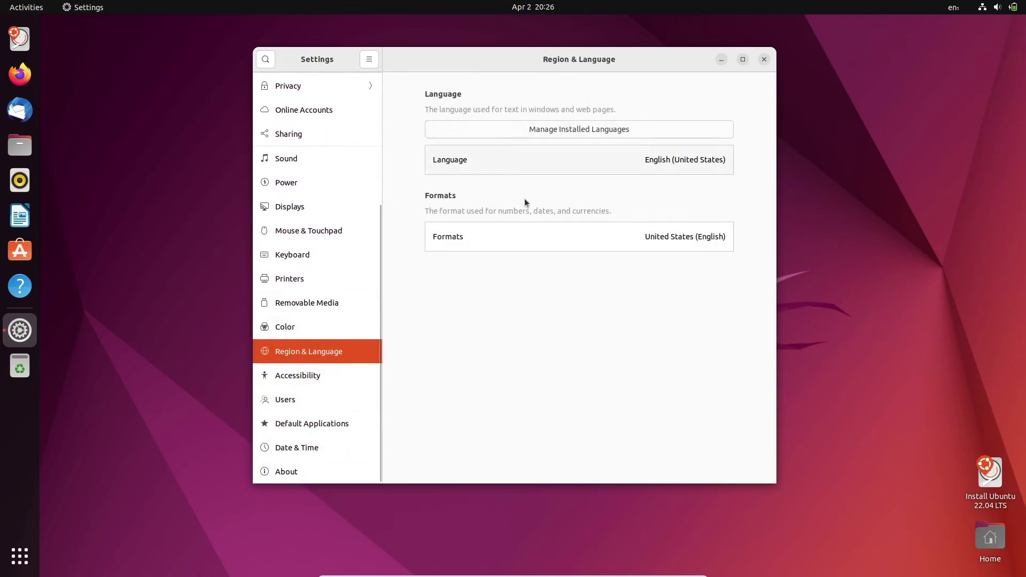
click(291, 380)
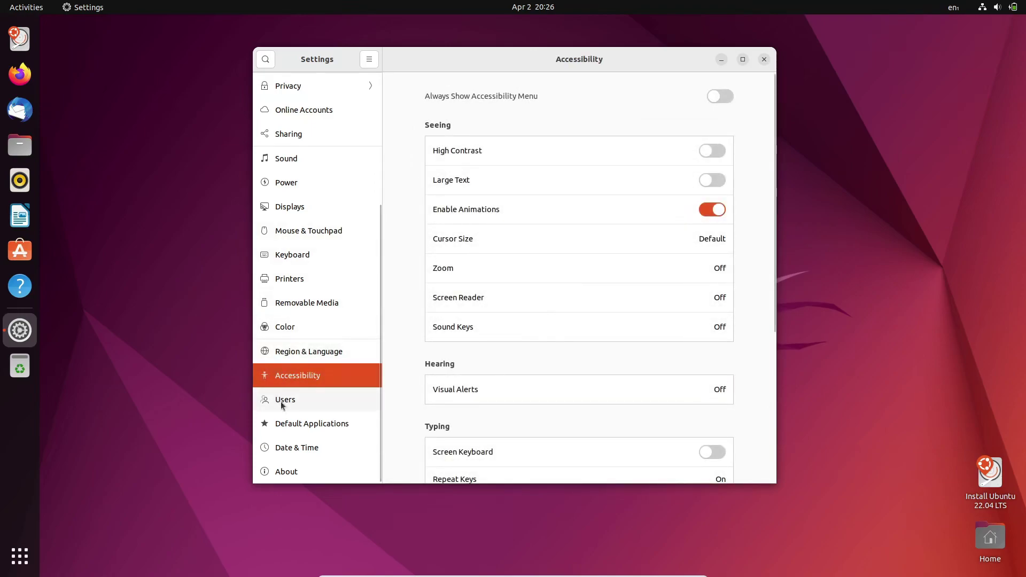
click(288, 405)
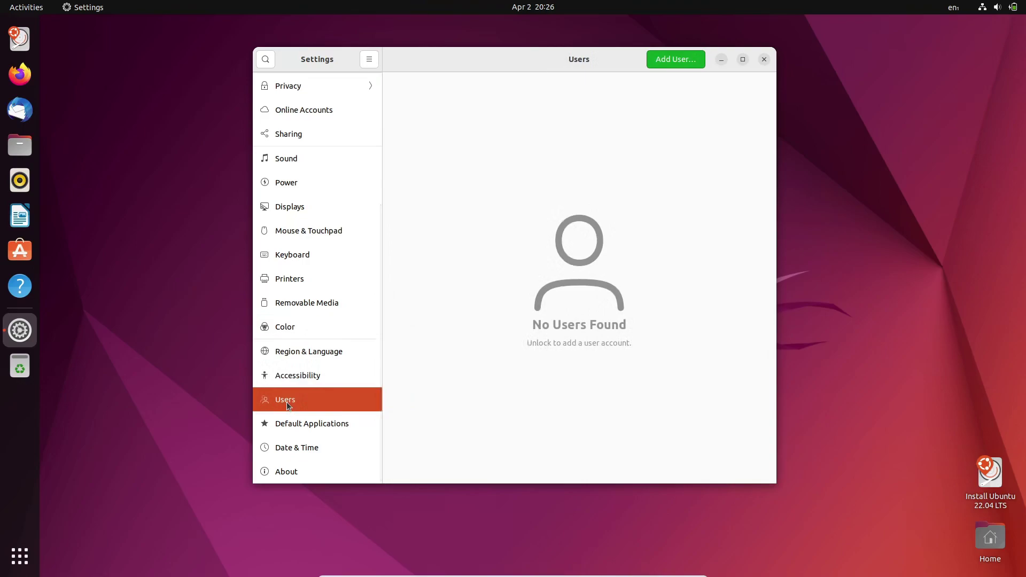
click(301, 449)
click(299, 428)
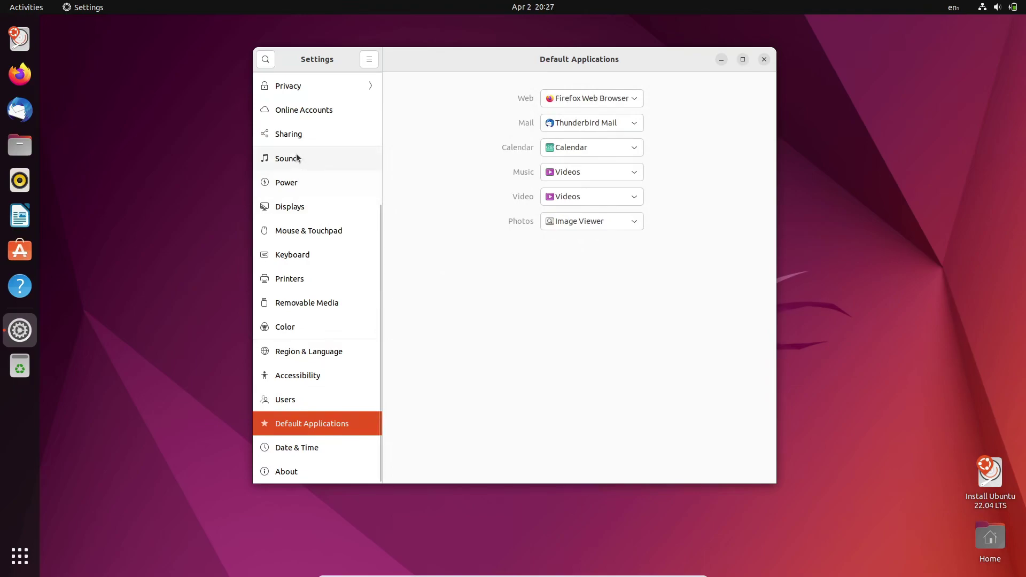
Display the Online Accounts settings and look over the account providers that can be added
scroll(311, 180, up, 2)
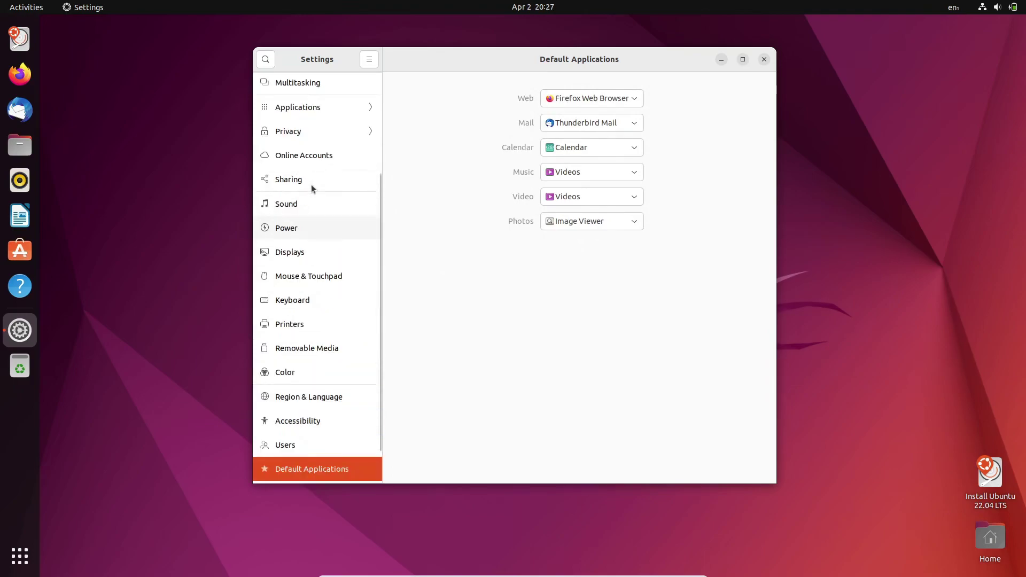
click(298, 155)
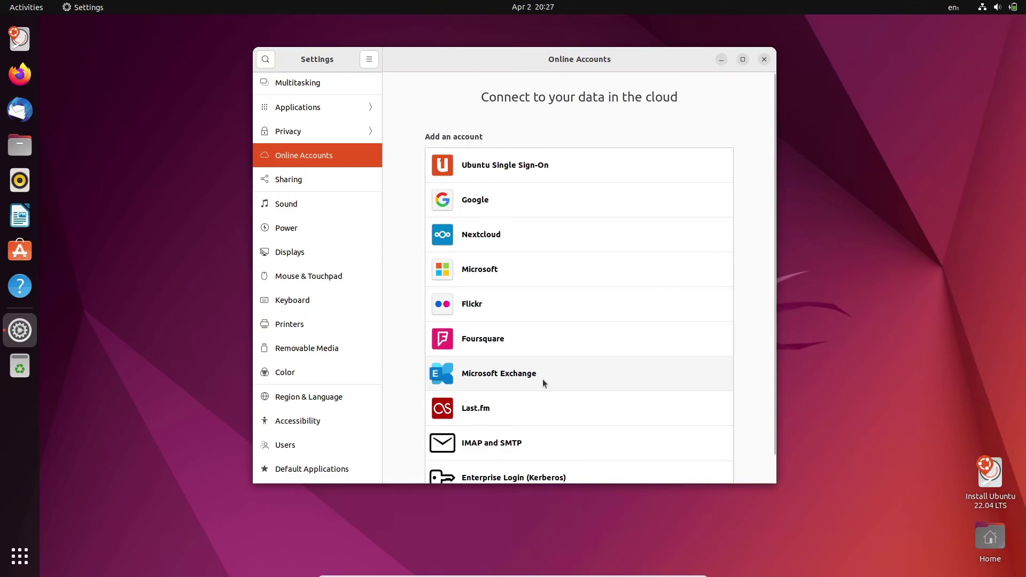
scroll(496, 394, down, 1)
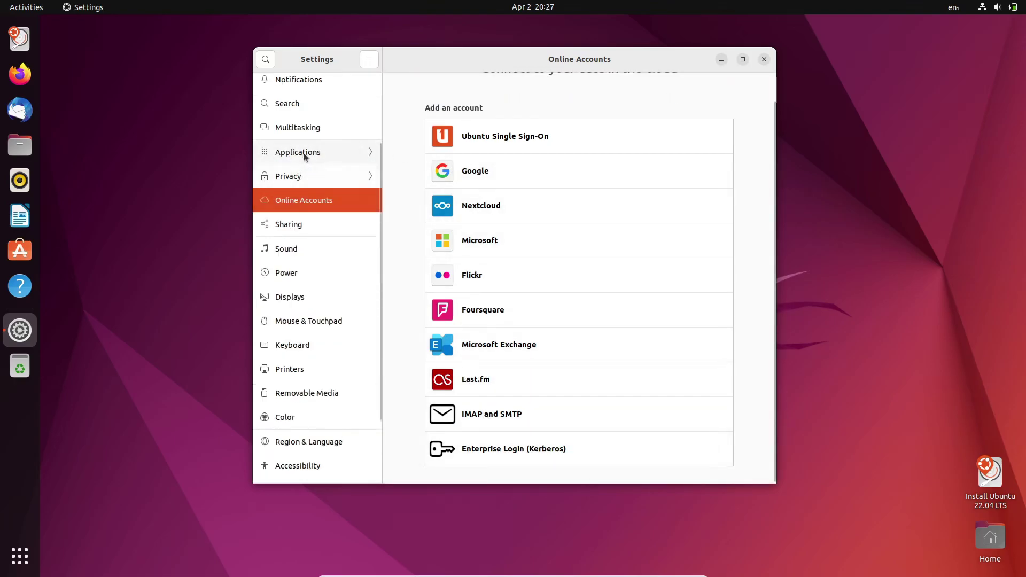
Open the Applications settings, look through the individual app entries down to Disk Usage Analyzer, and return to the main settings list
scroll(305, 170, up, 2)
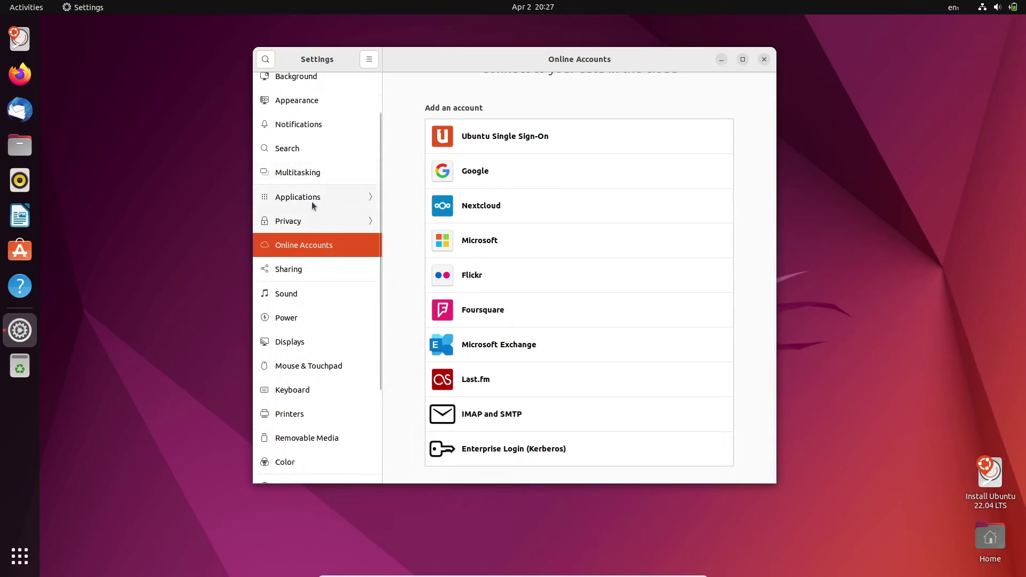
click(347, 202)
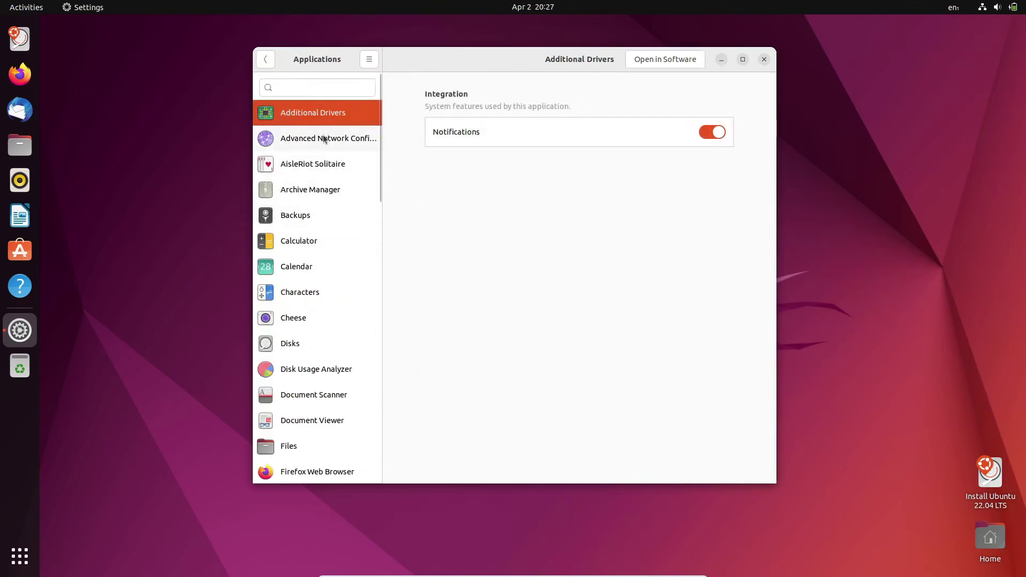
click(323, 138)
click(318, 164)
click(321, 219)
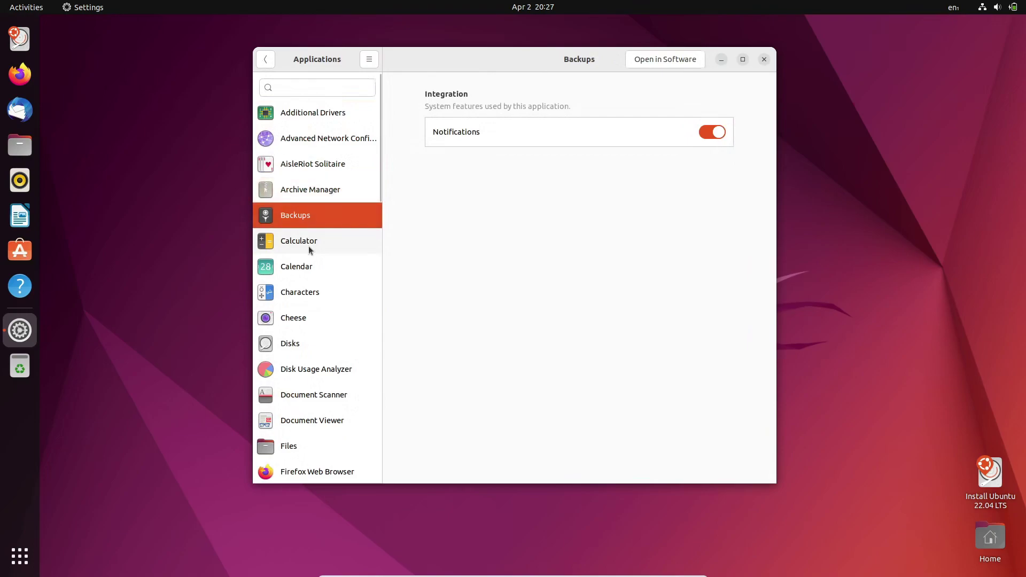
click(313, 244)
click(315, 273)
click(327, 318)
click(329, 343)
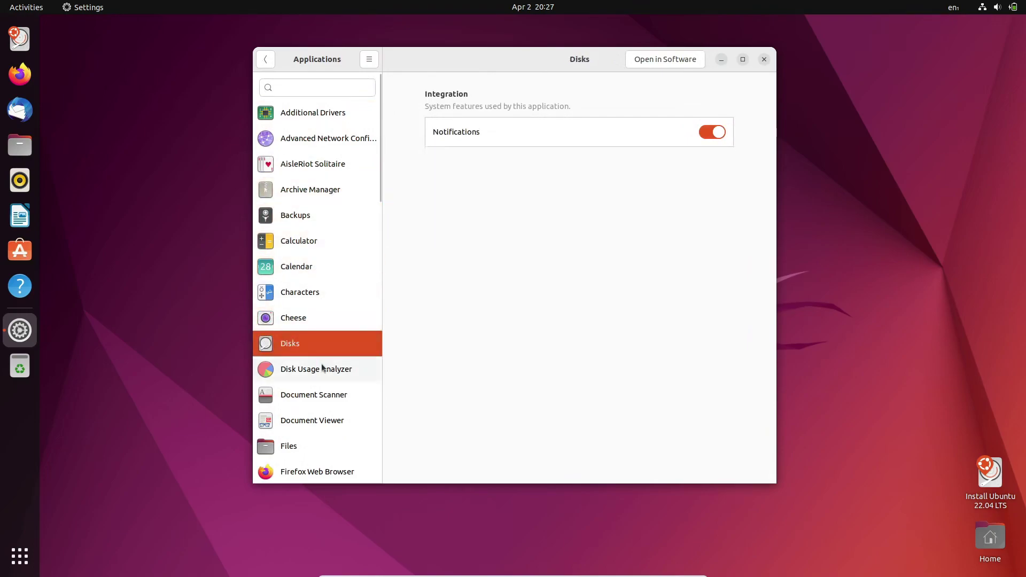
click(318, 369)
click(267, 59)
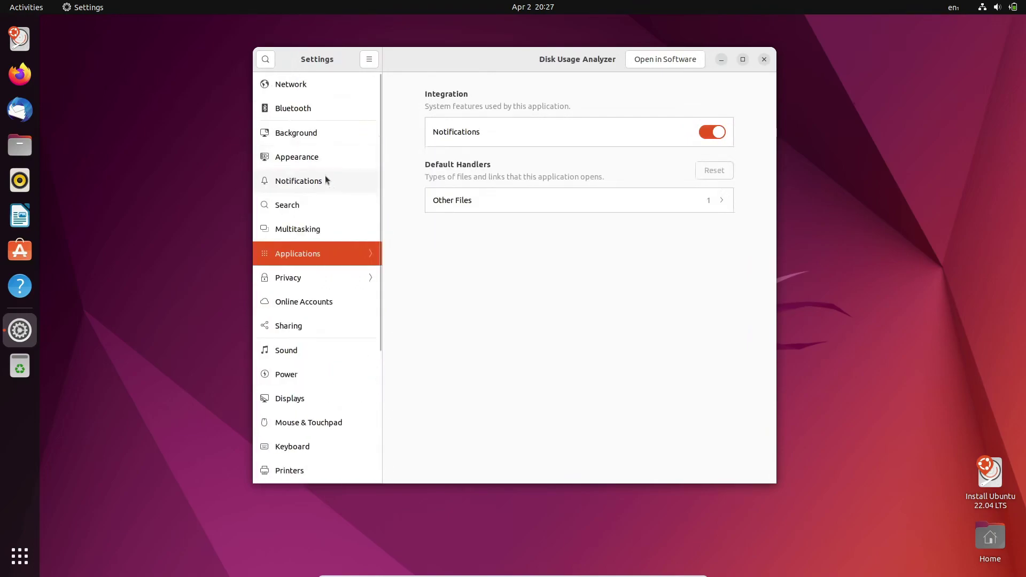
In the maximized Appearance settings, try the Dark style, set the accent color to purple and return to the Light style
click(299, 161)
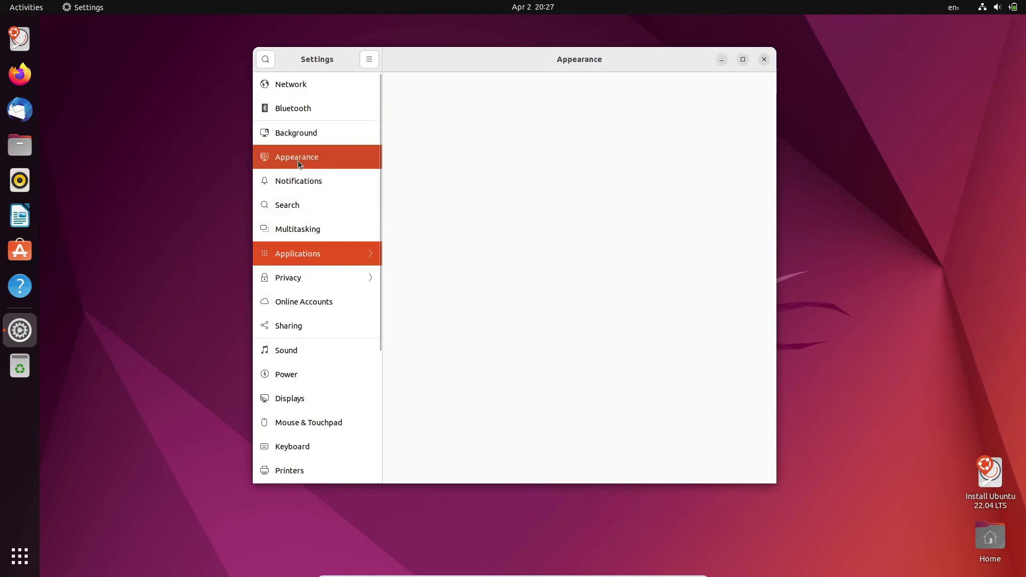
double_click(554, 56)
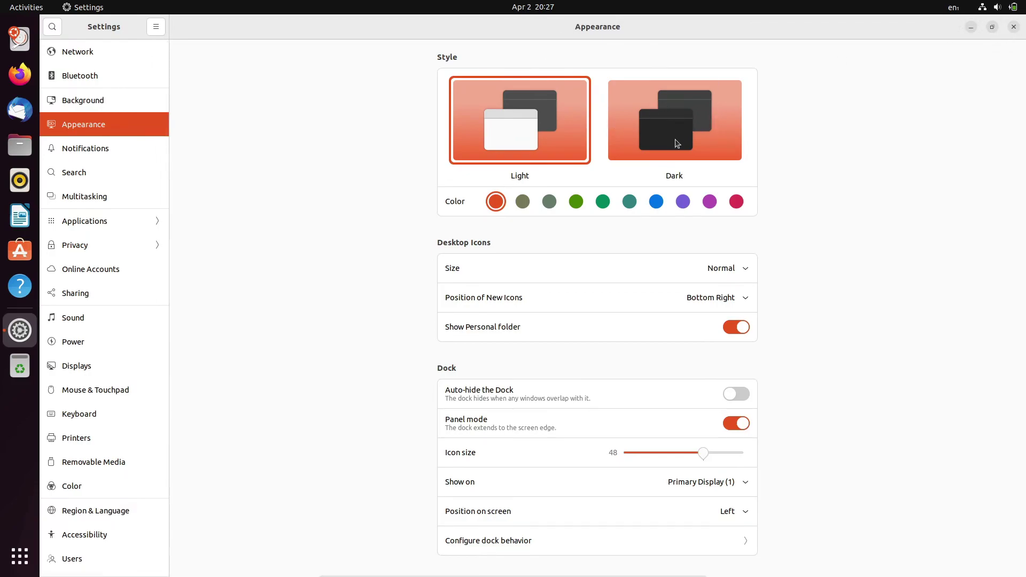
click(673, 148)
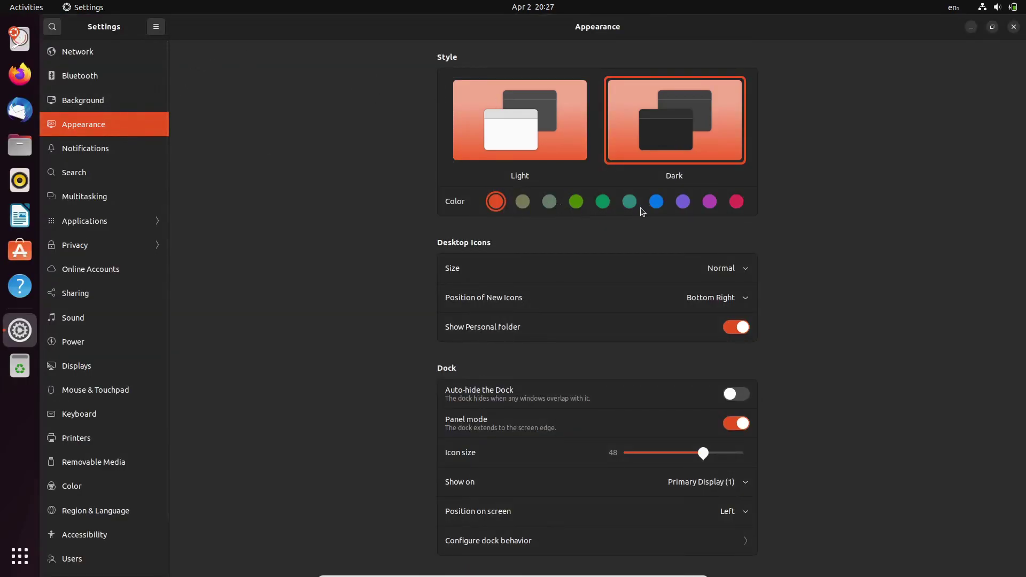
click(685, 206)
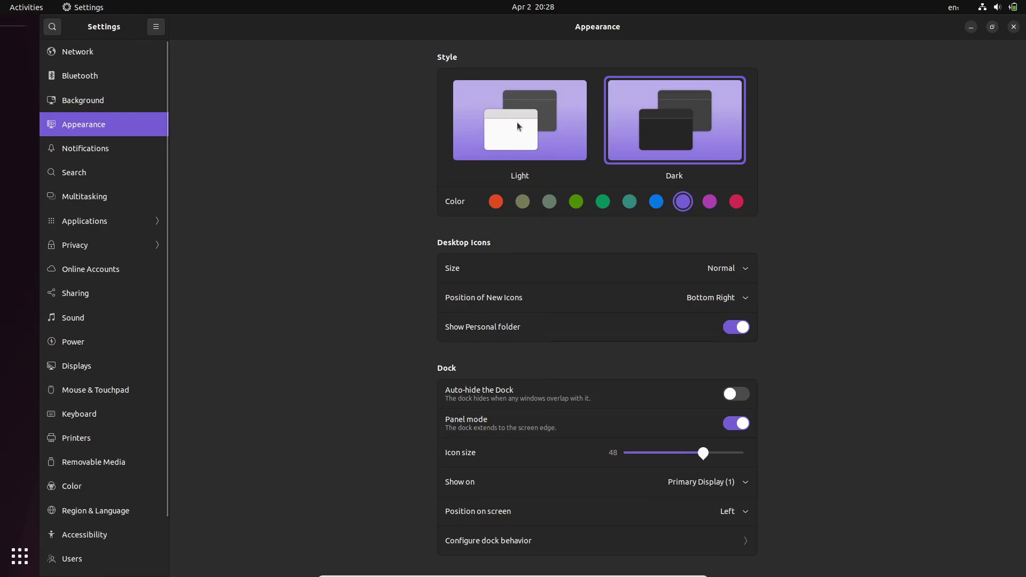
click(517, 126)
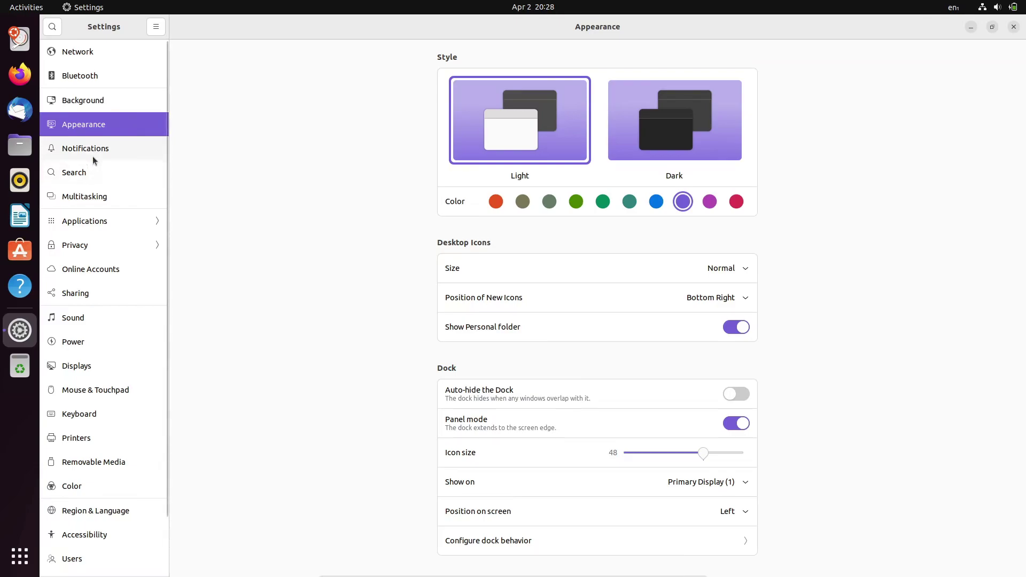
Try several wallpapers in the Background settings, keep the sunset valley landscape with green trees, and close Settings
click(84, 103)
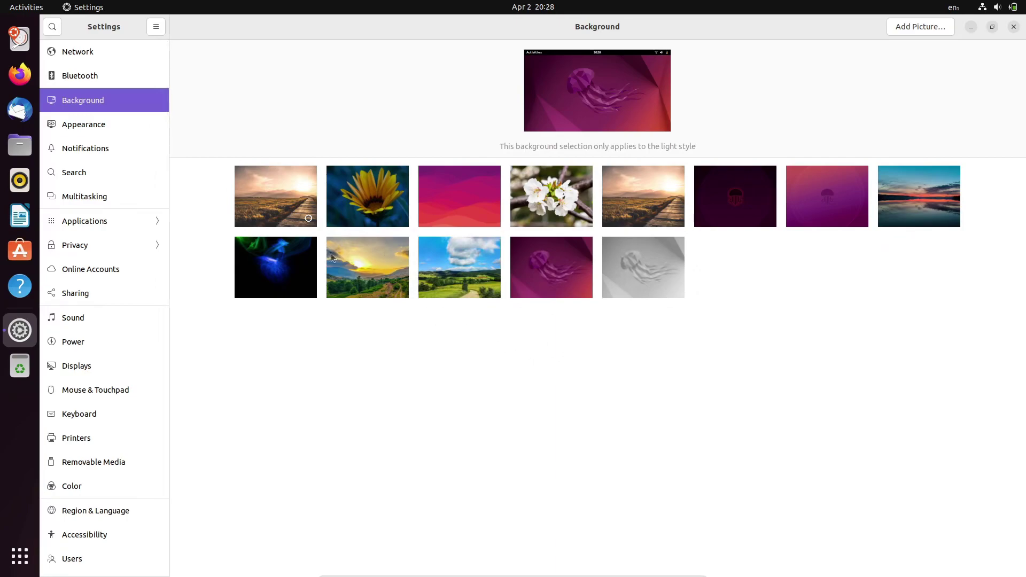
click(291, 199)
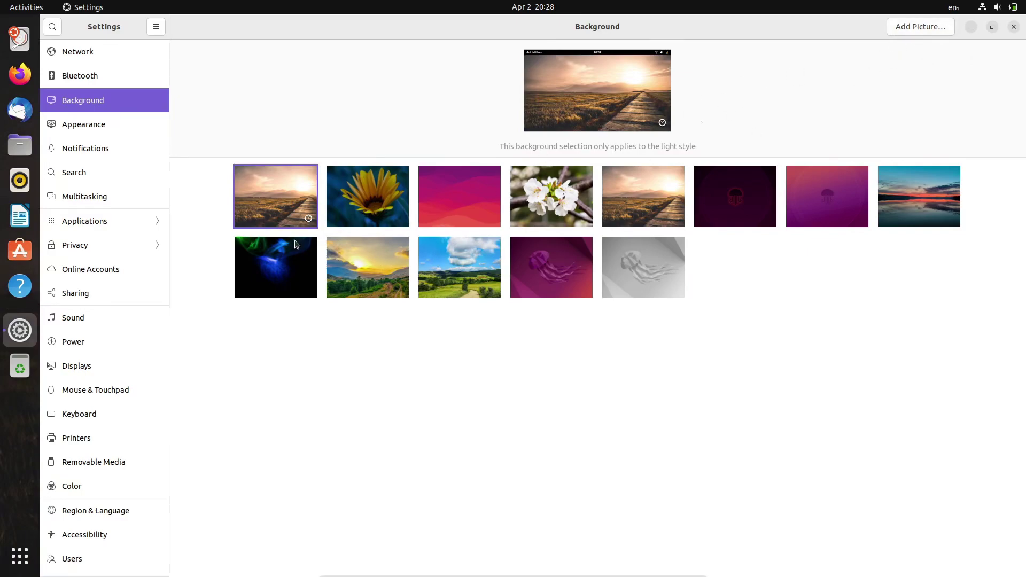
click(380, 198)
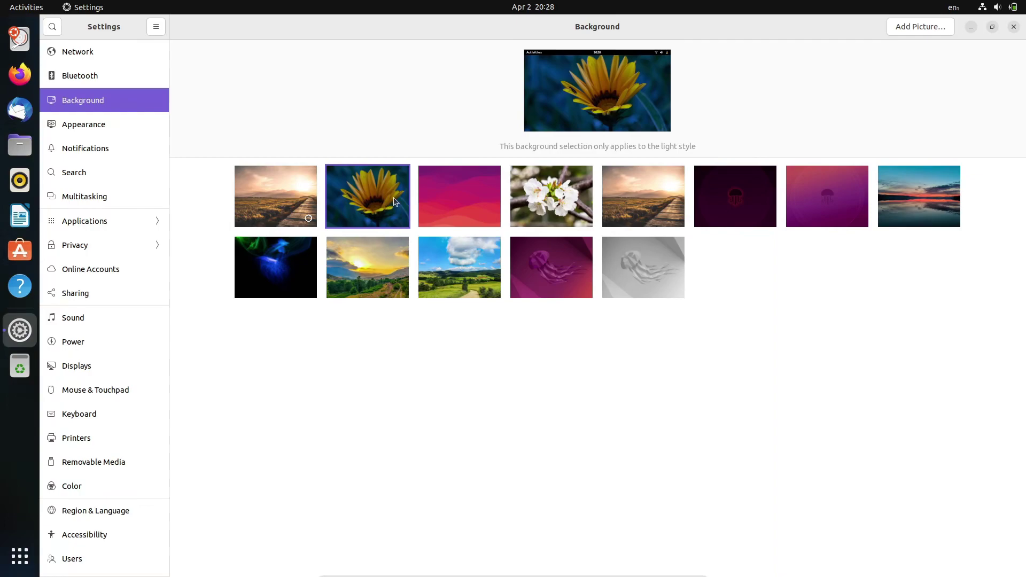
click(473, 196)
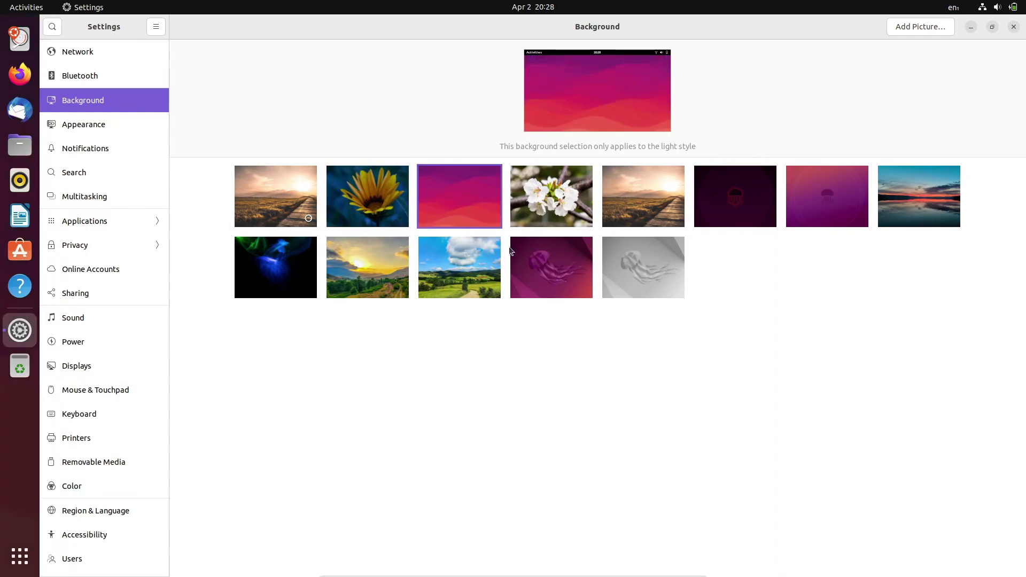
click(465, 255)
click(373, 277)
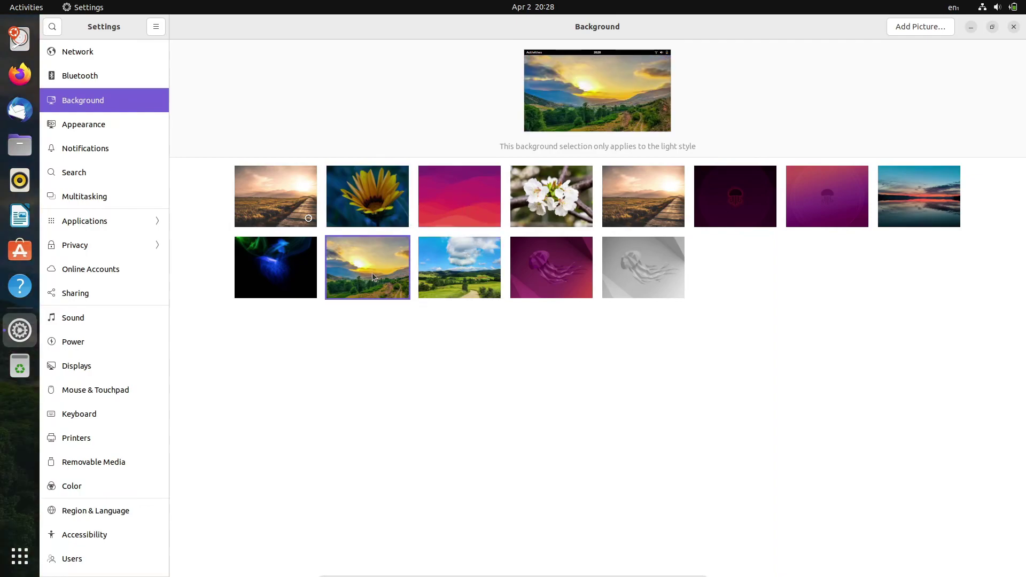
click(1014, 27)
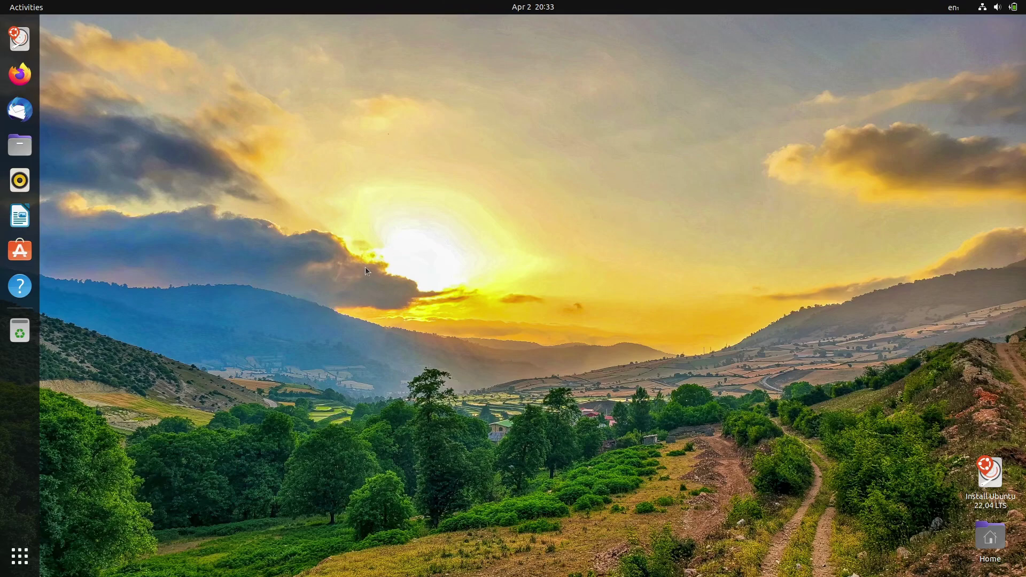
Show the installed applications grid, look at the available workspaces and display the second page of apps
click(24, 565)
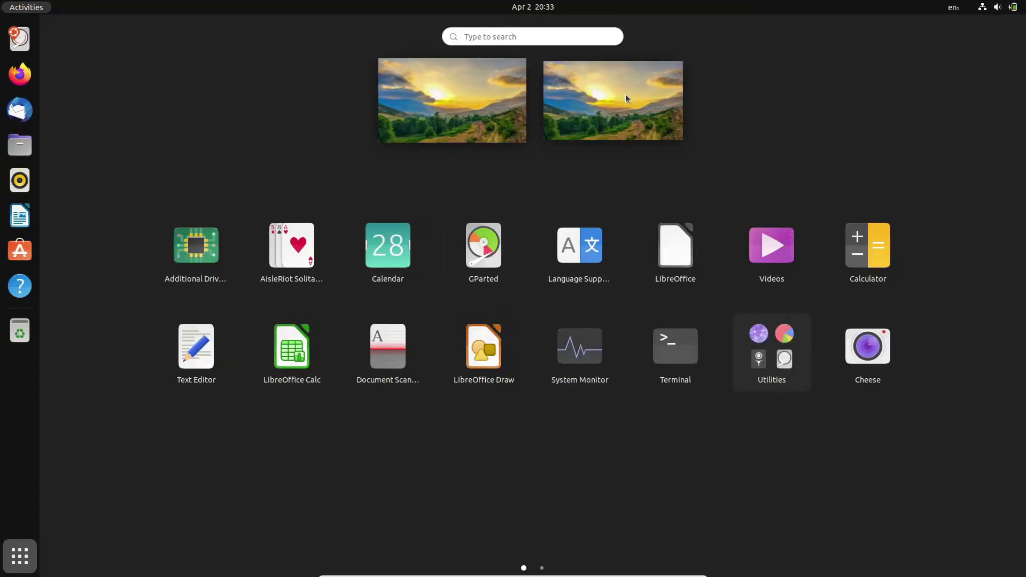
click(737, 288)
click(24, 557)
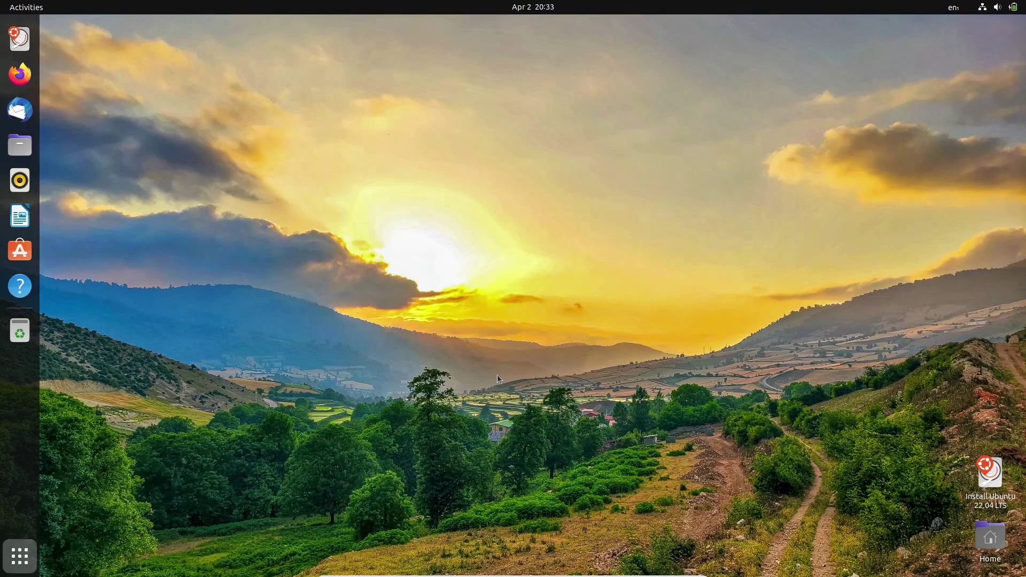
click(994, 306)
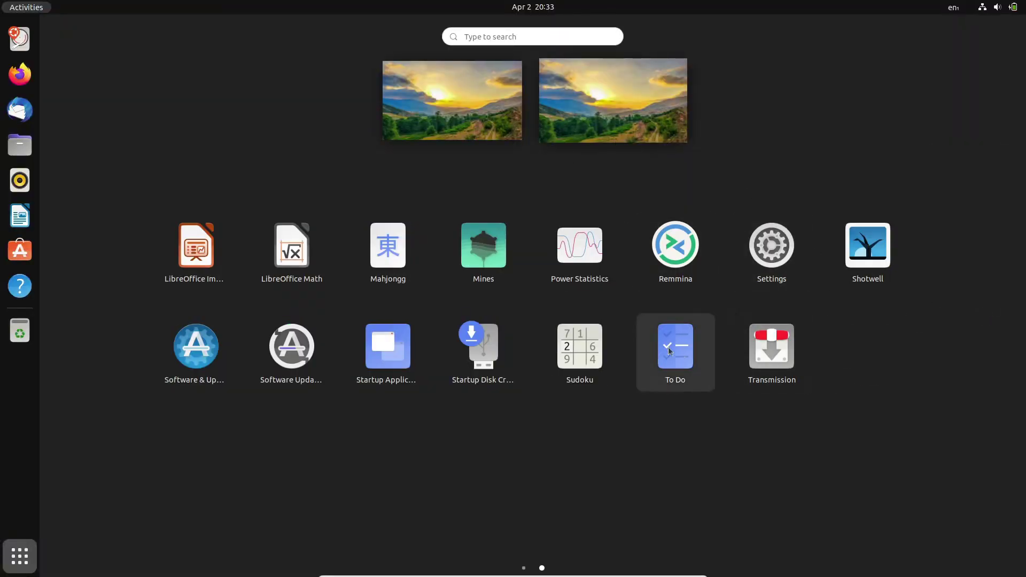
Launch To Do and Transmission on separate workspaces from the application grid, switch to To Do and close its window
drag(681, 349, 609, 121)
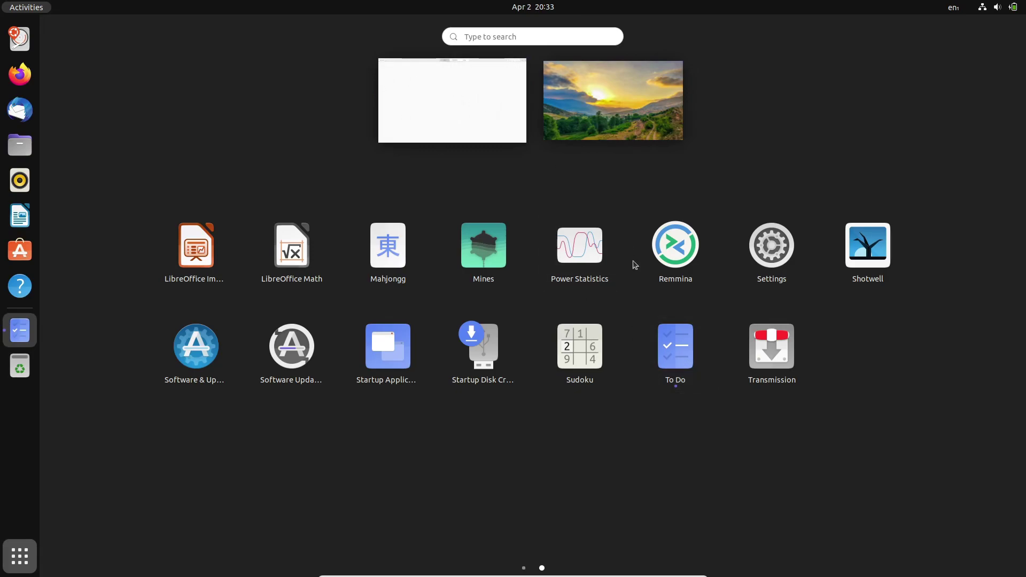
drag(673, 348, 635, 81)
drag(772, 347, 605, 108)
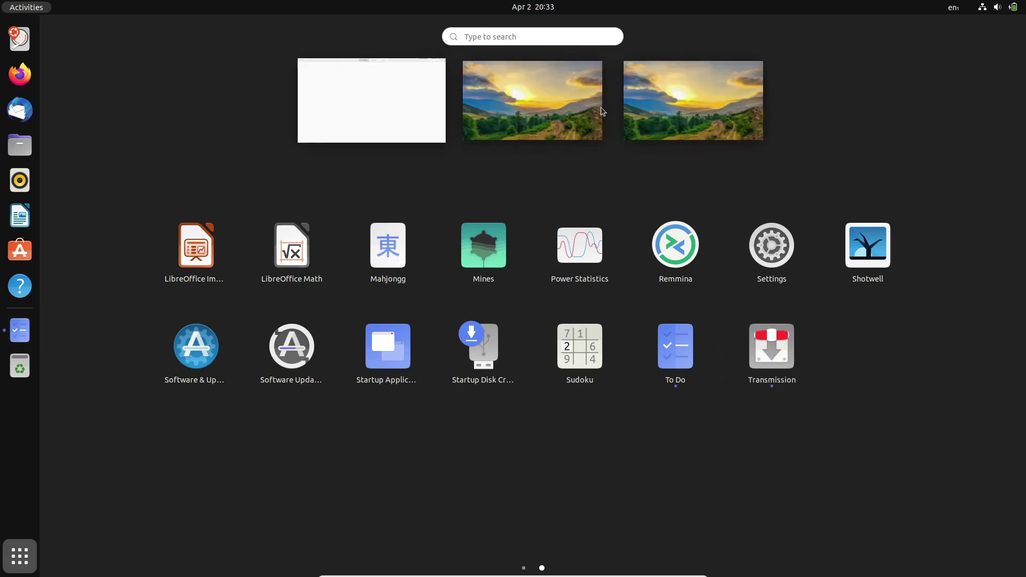
click(358, 88)
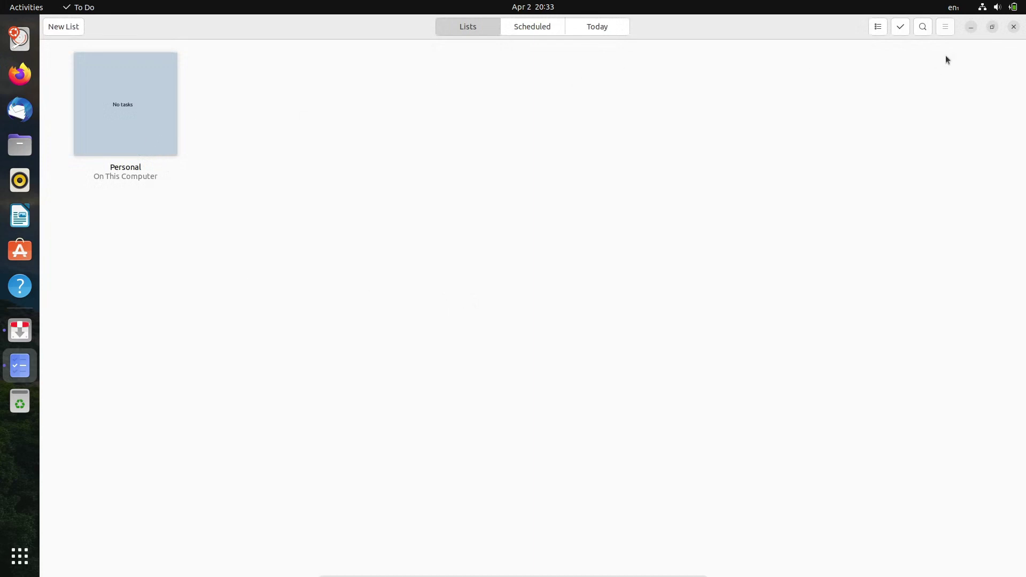
click(1014, 27)
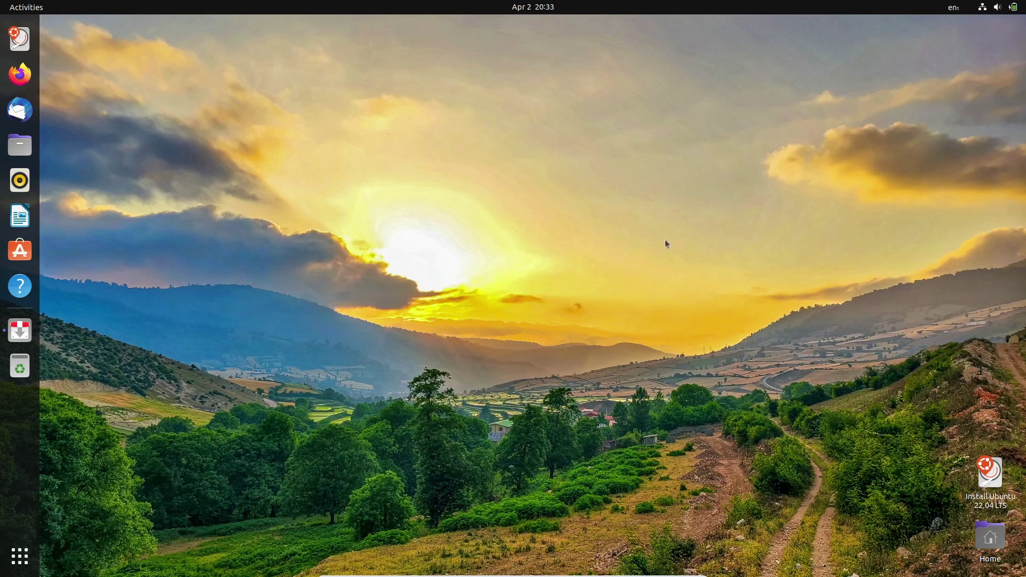
Go to the second workspace and decline Transmission's file-sharing notice to exit the application
click(28, 10)
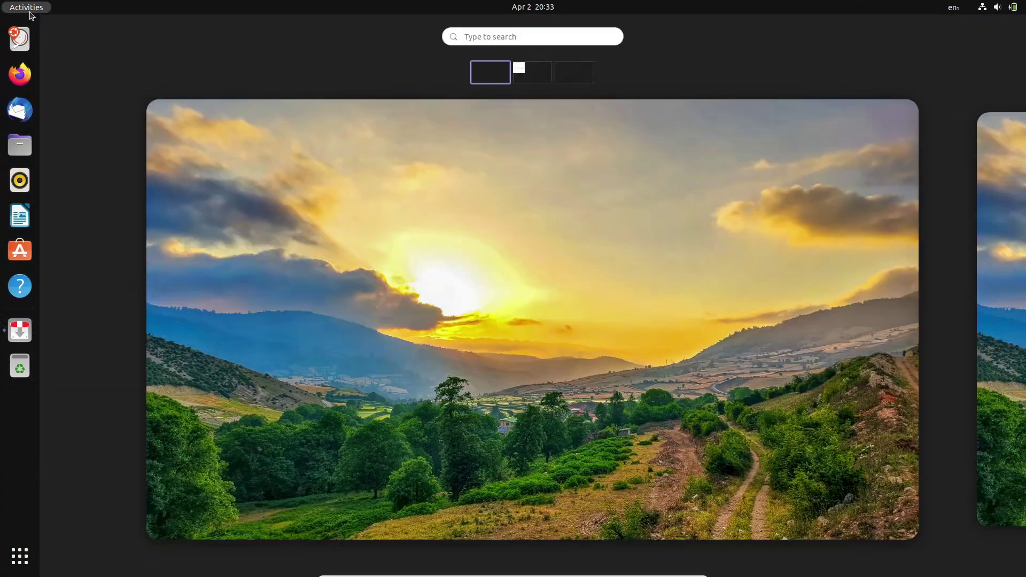
click(532, 75)
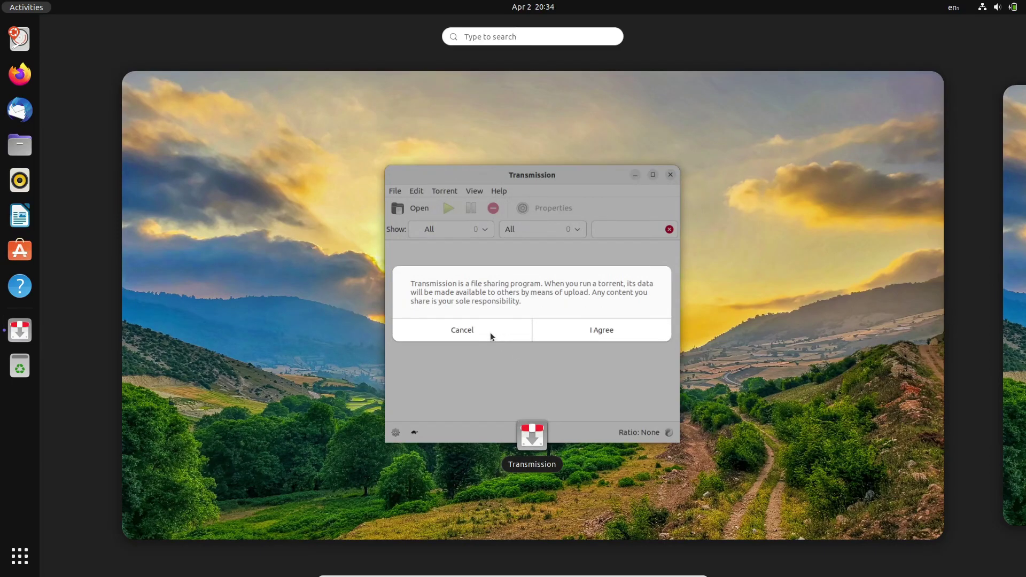
click(462, 330)
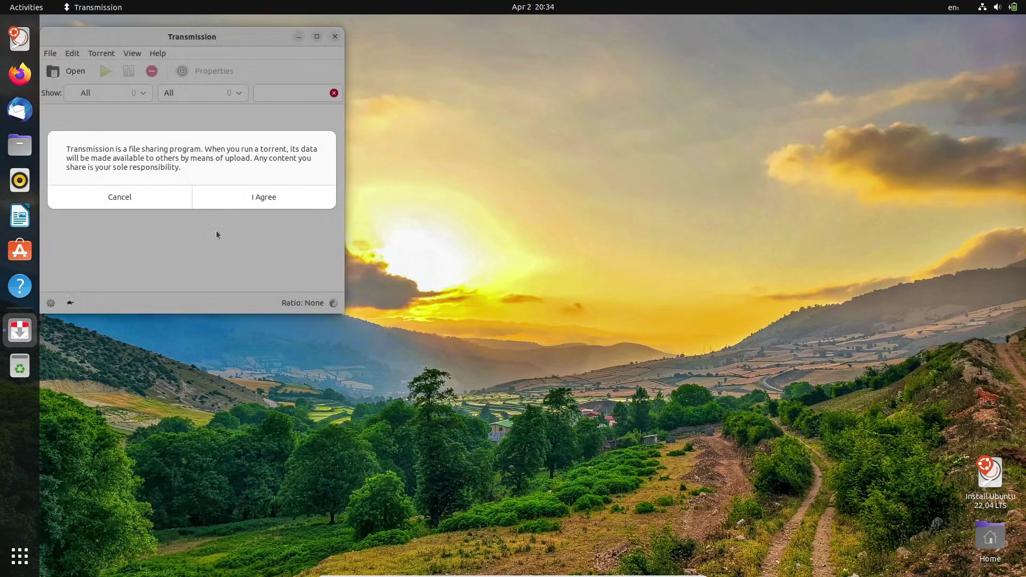
click(120, 198)
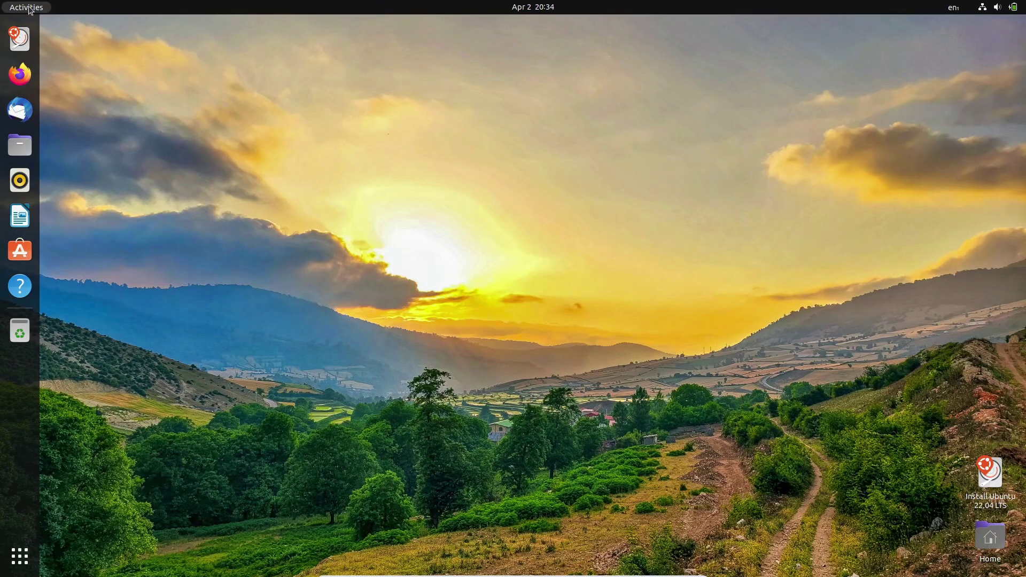
Look at the two empty workspaces in the activities overview and launch Calculator on the first one
click(26, 7)
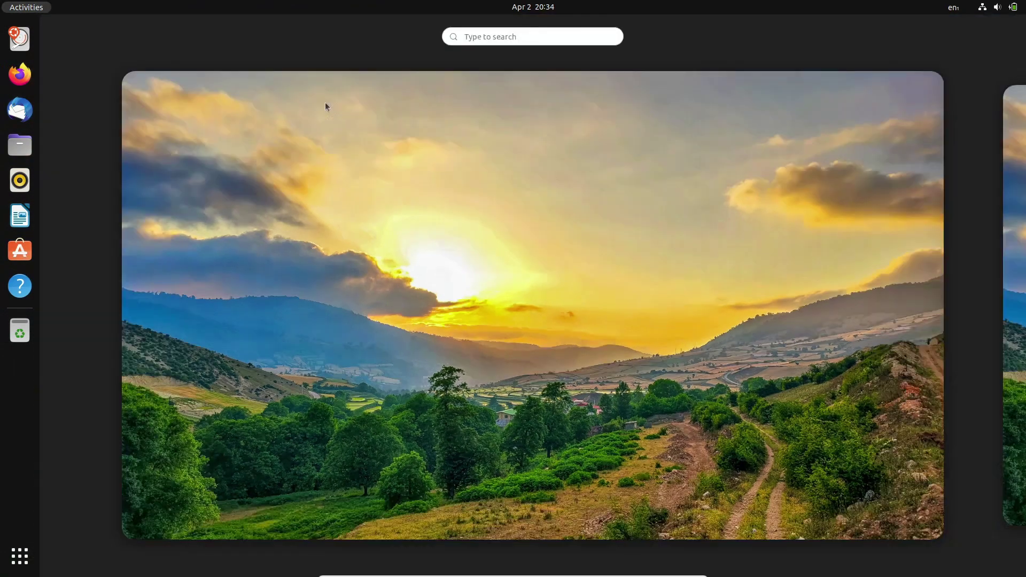
click(1013, 289)
click(53, 228)
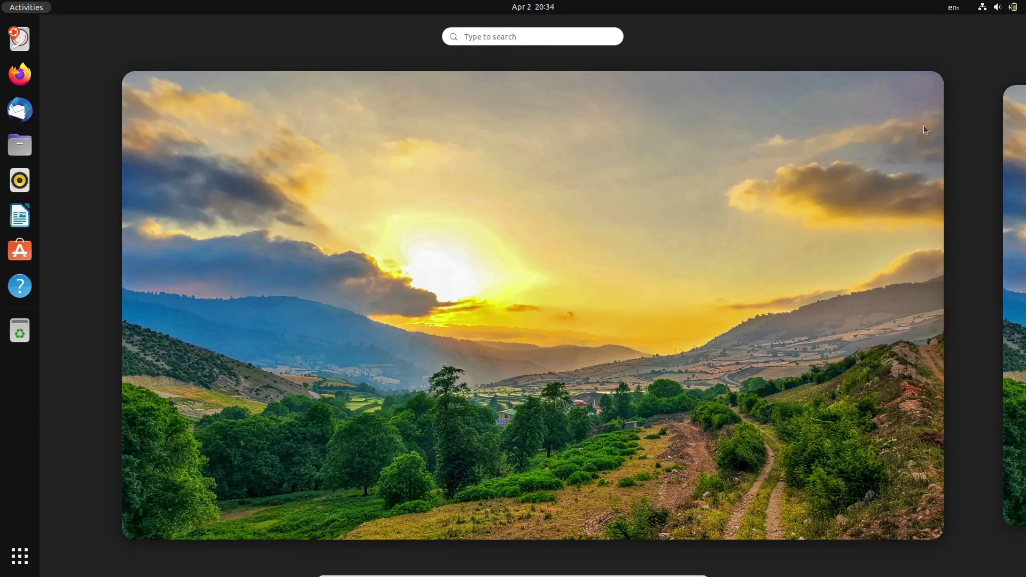
click(19, 557)
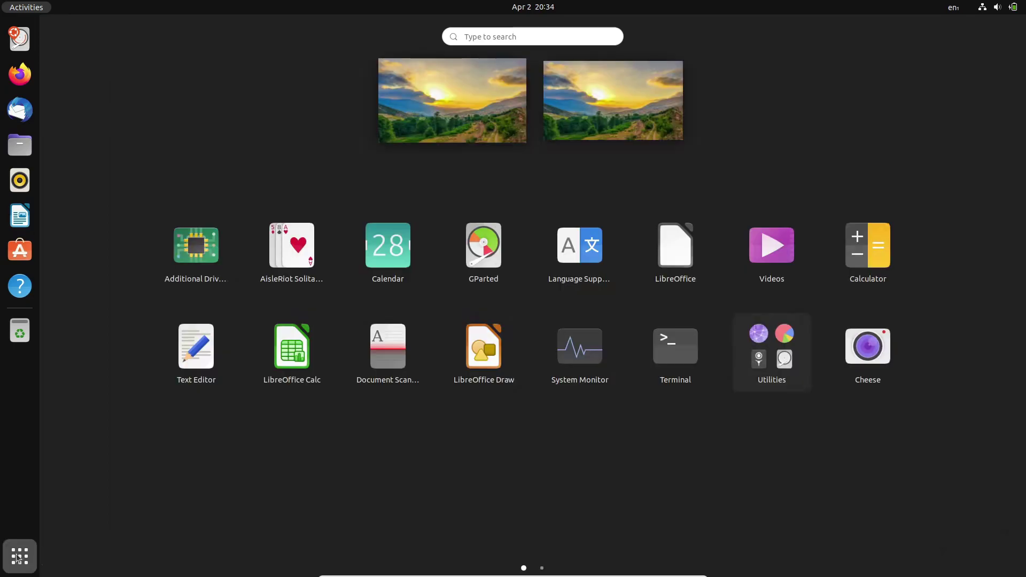
click(886, 246)
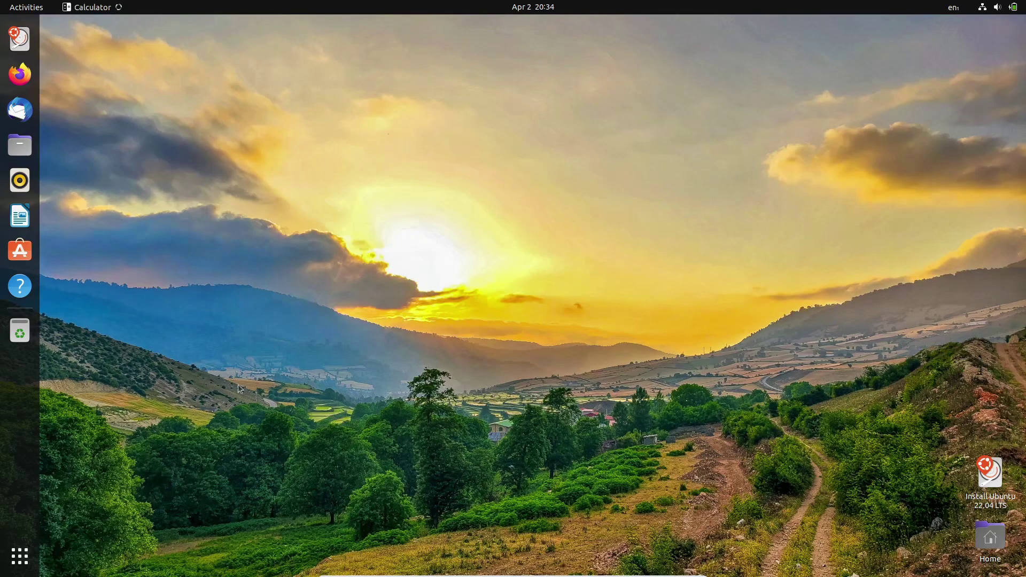
From the application grid, launch Text Editor and LibreOffice Calc on the second workspace and Videos on the third
click(19, 556)
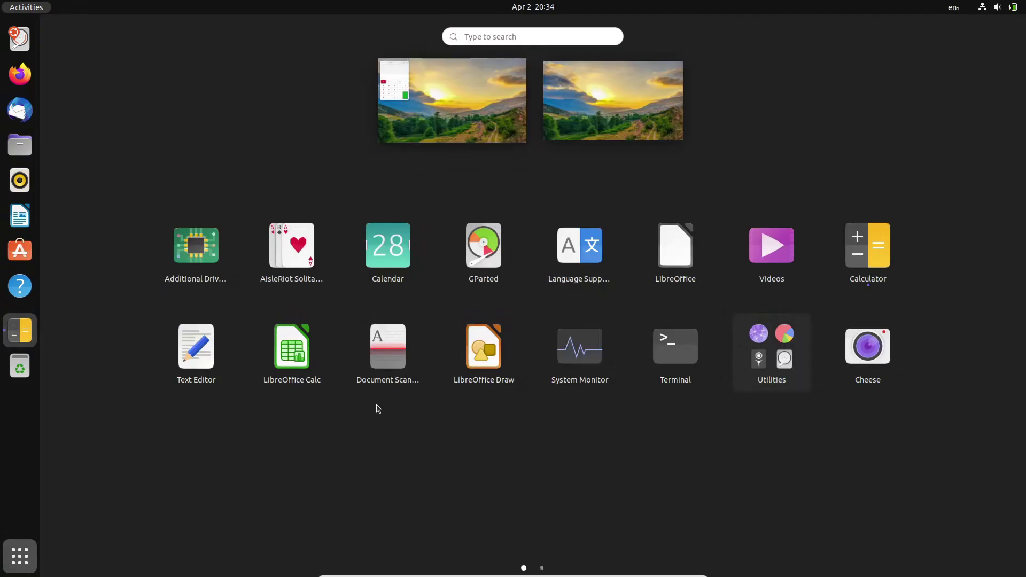
drag(435, 219, 615, 99)
drag(217, 356, 685, 100)
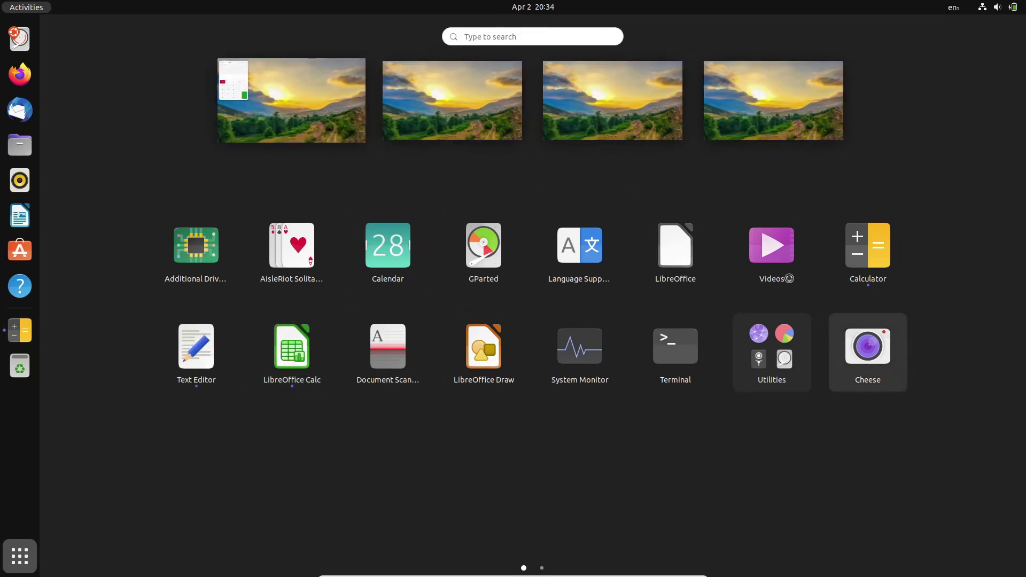
drag(790, 279, 755, 100)
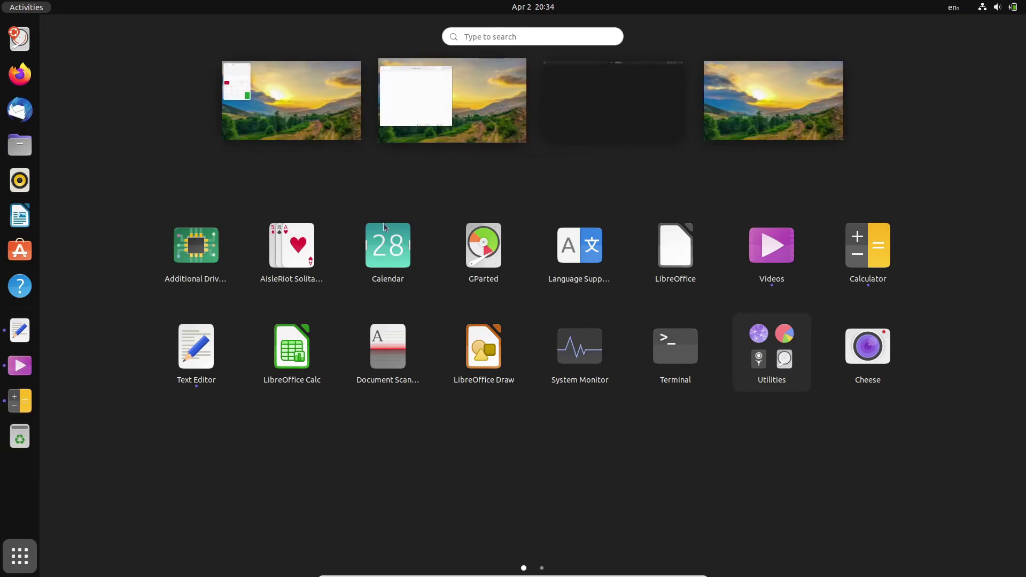
drag(295, 361, 780, 103)
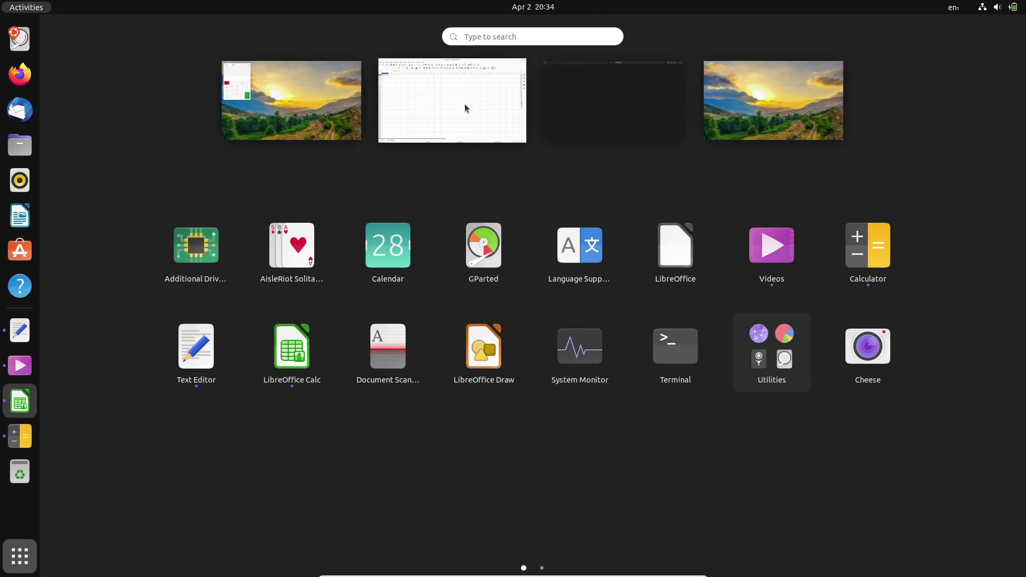
On the second workspace, dismiss Calc's tip of the day, minimize Calc and move the Text Editor window toward the screen's centre
click(195, 352)
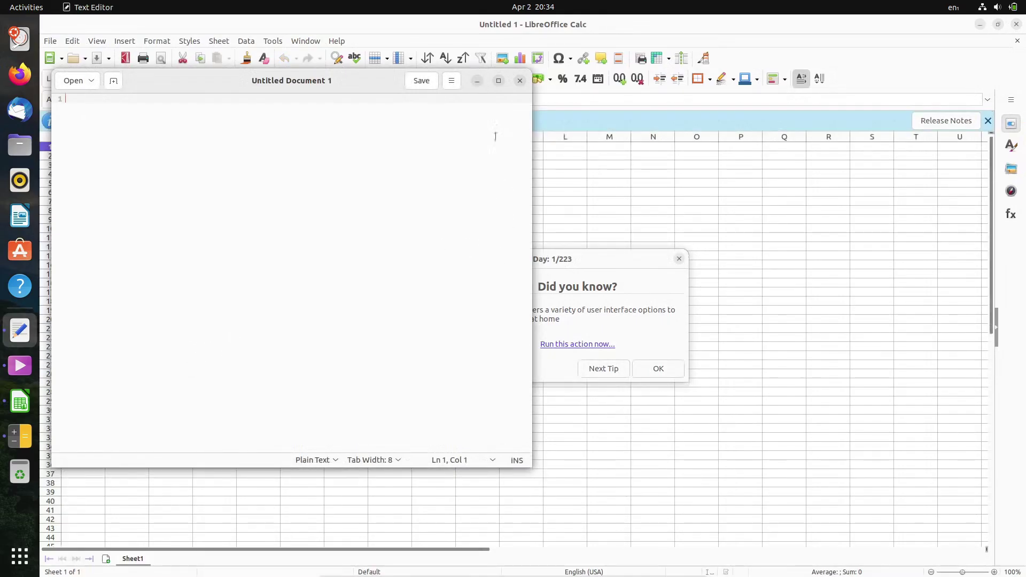
click(657, 368)
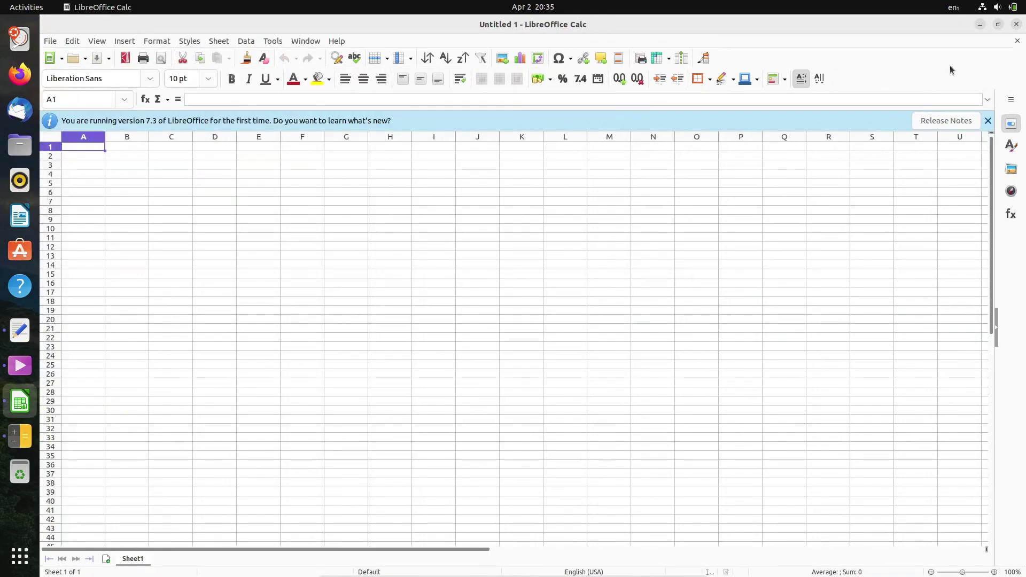
click(980, 24)
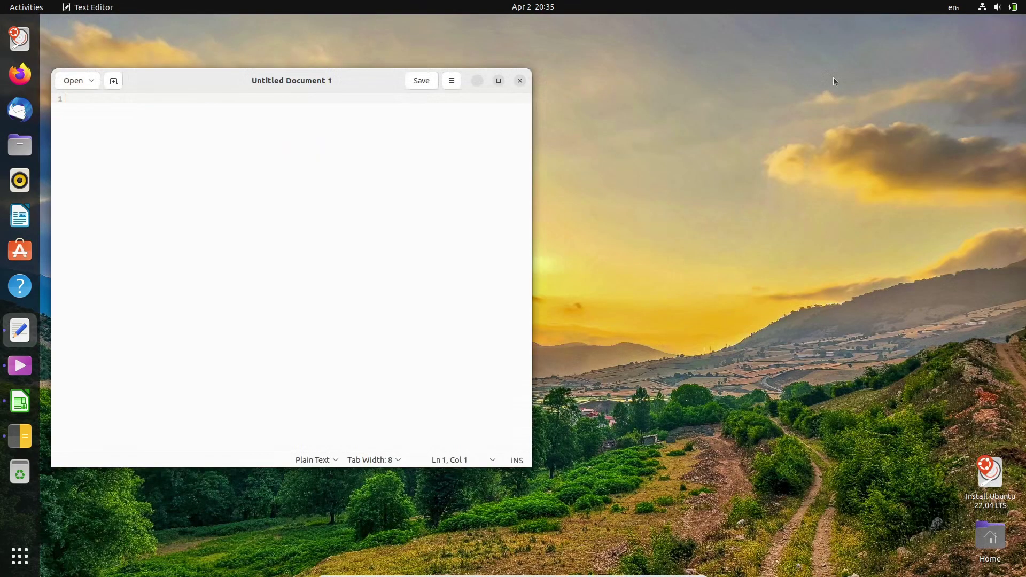
drag(357, 84, 472, 59)
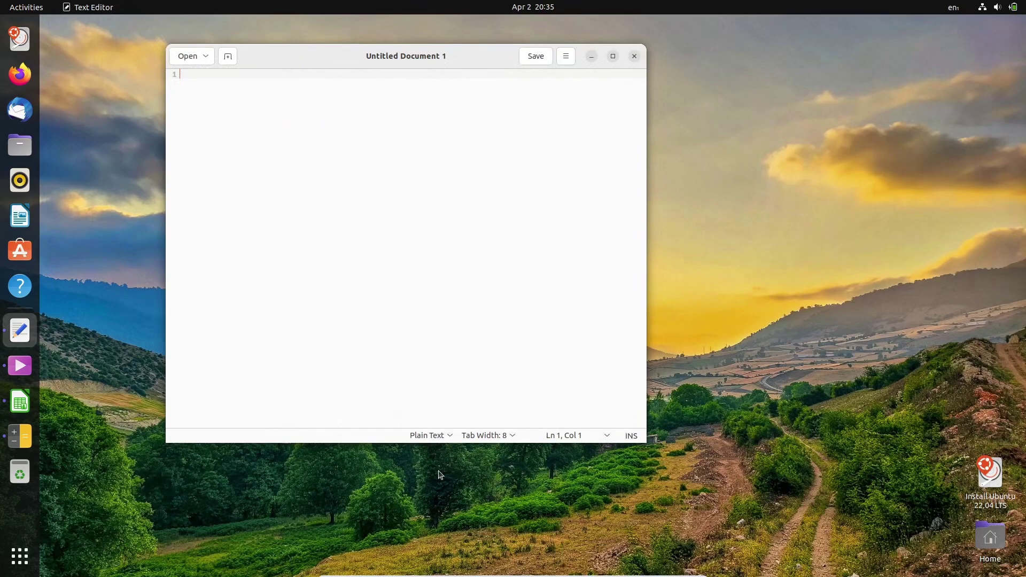
Show the activities overview and view the Videos, empty, Text Editor and Calculator workspaces one after another
click(38, 10)
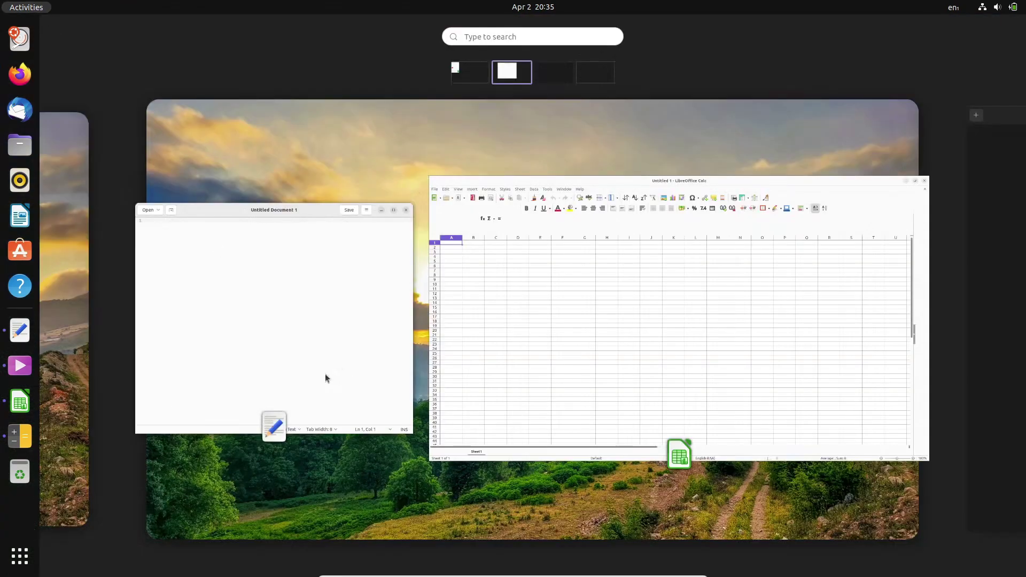
click(144, 79)
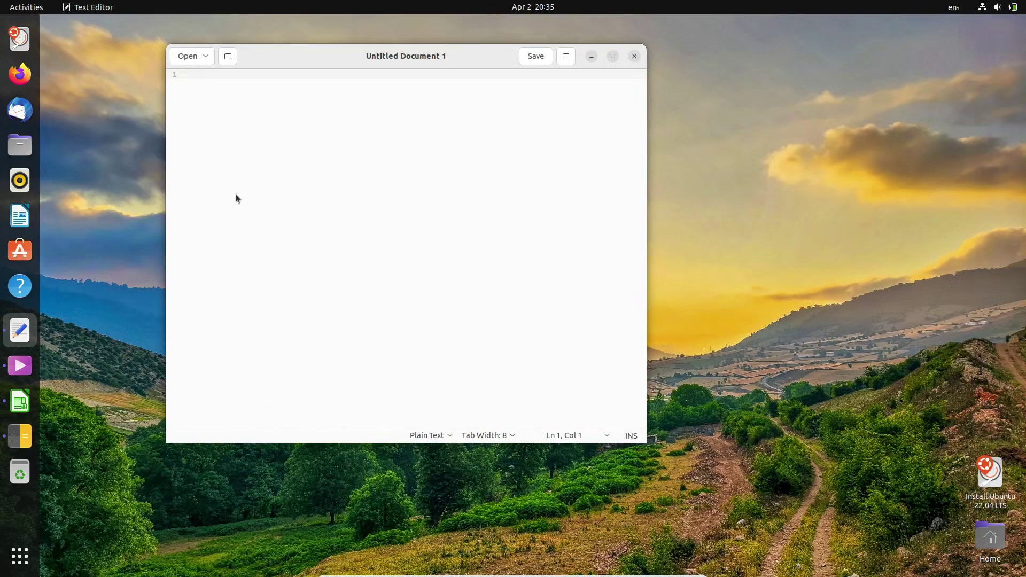
key(super)
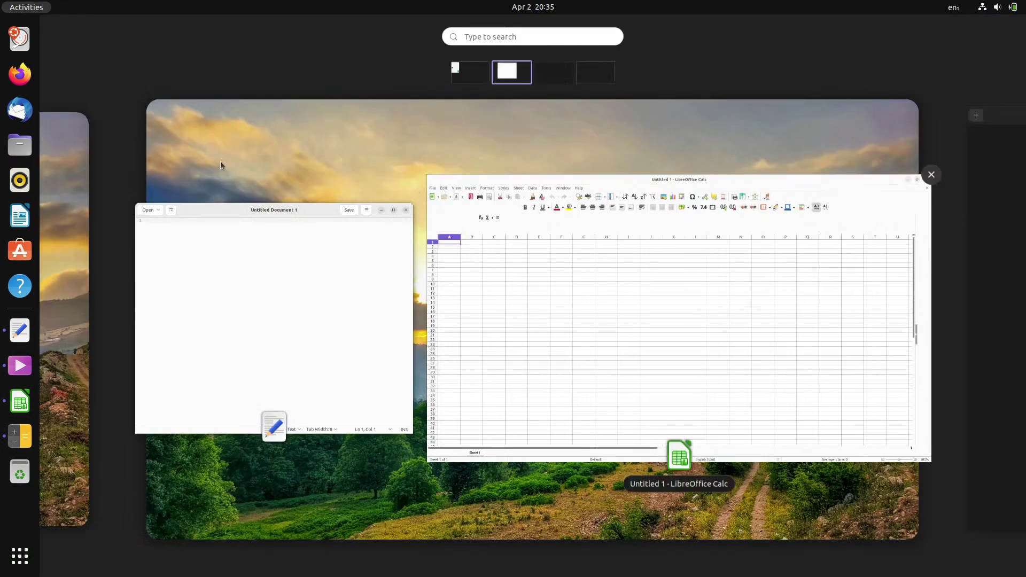
click(560, 71)
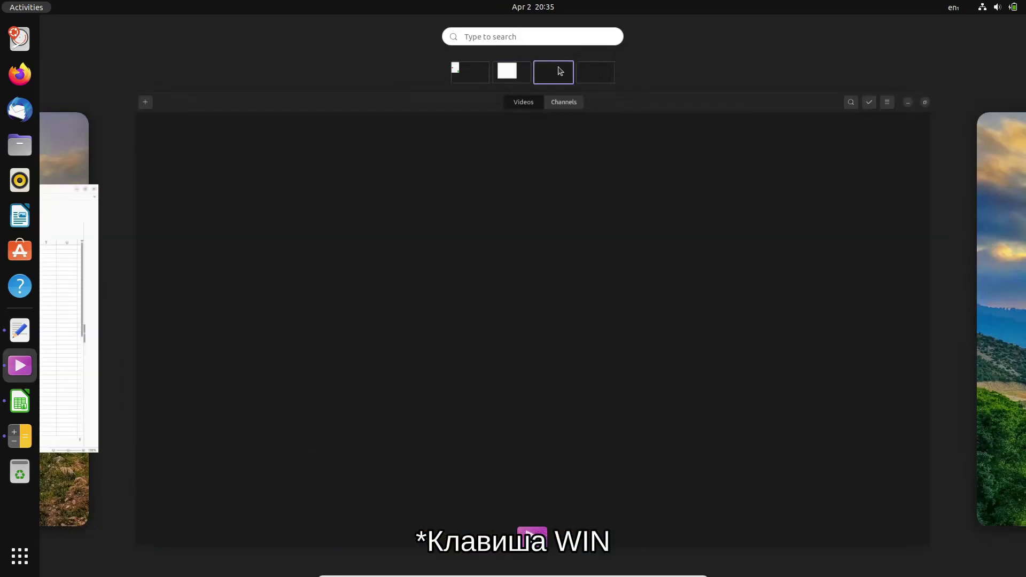
click(588, 81)
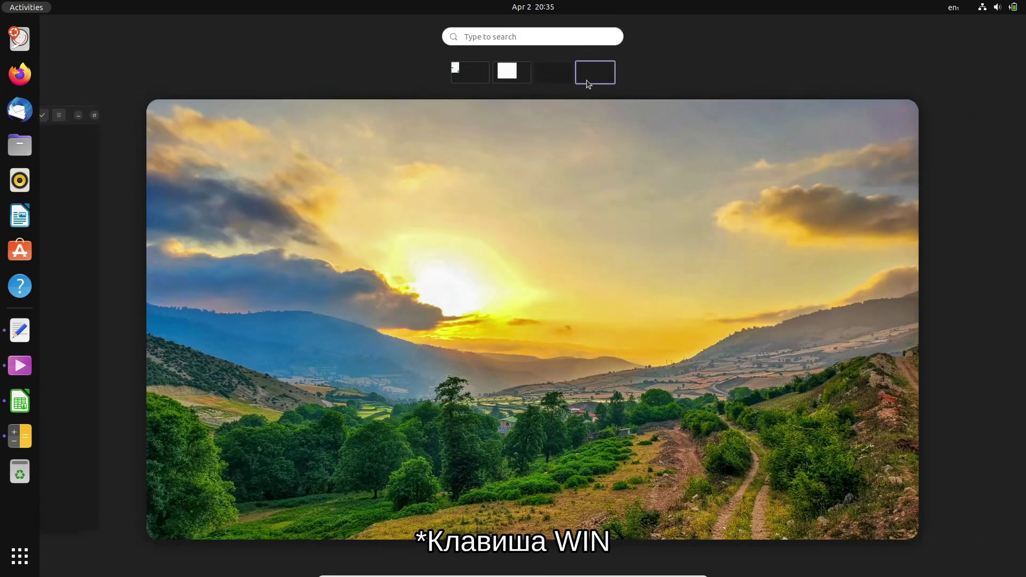
click(540, 81)
click(508, 80)
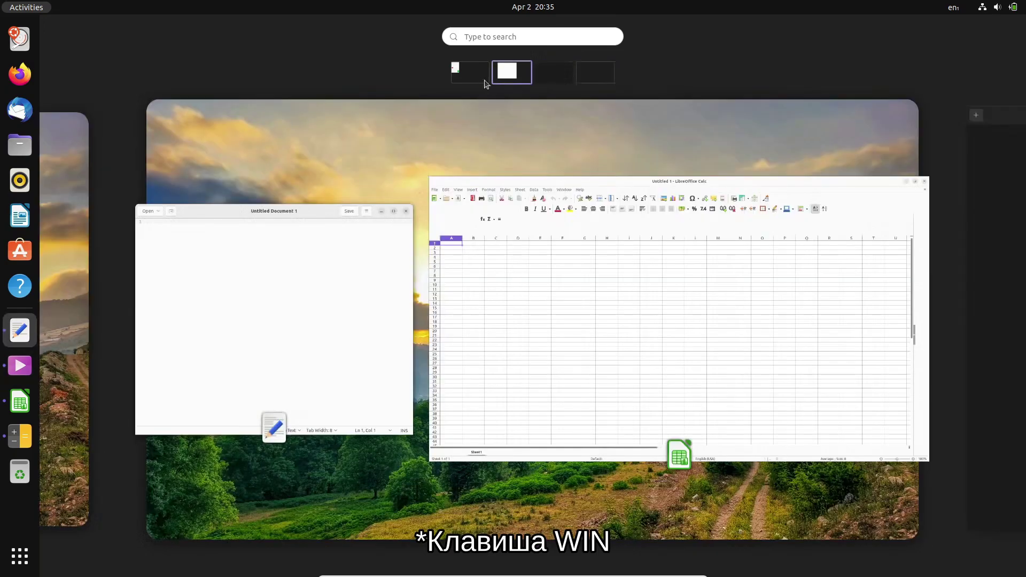
click(474, 82)
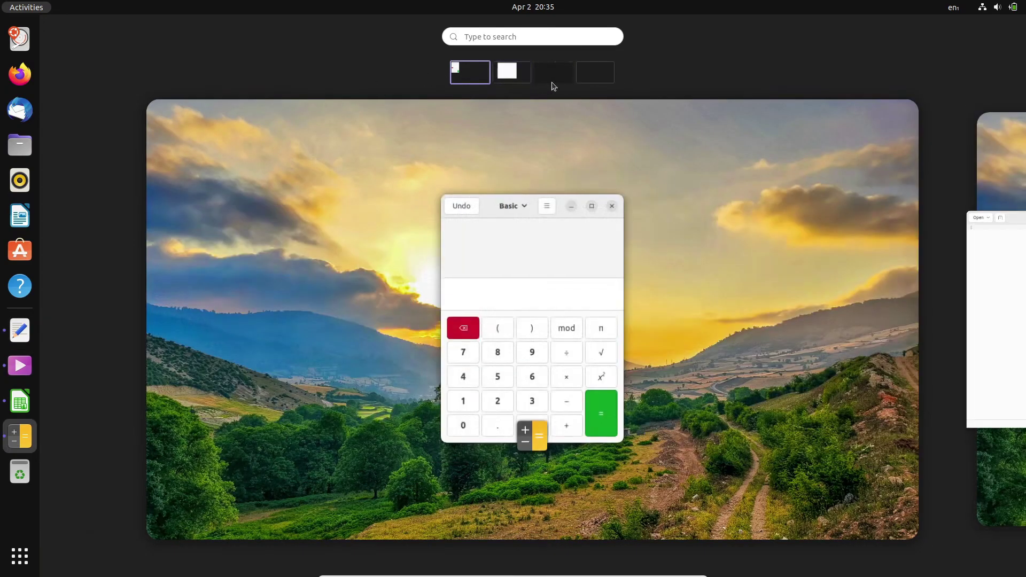
Step from the Calculator workspace to Videos, return to Calculator, and go through all four workspaces before stopping at Videos
click(989, 181)
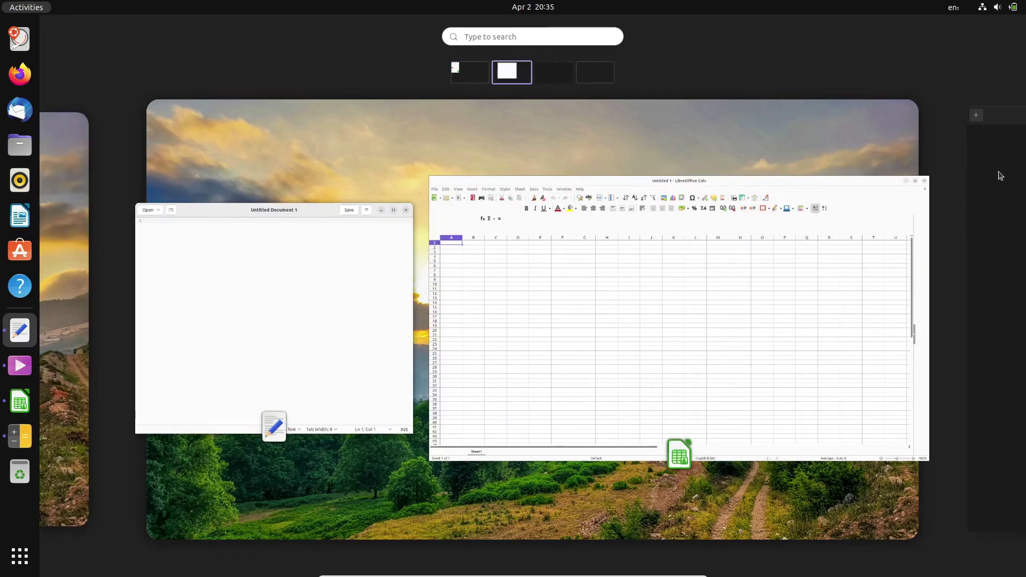
click(1011, 199)
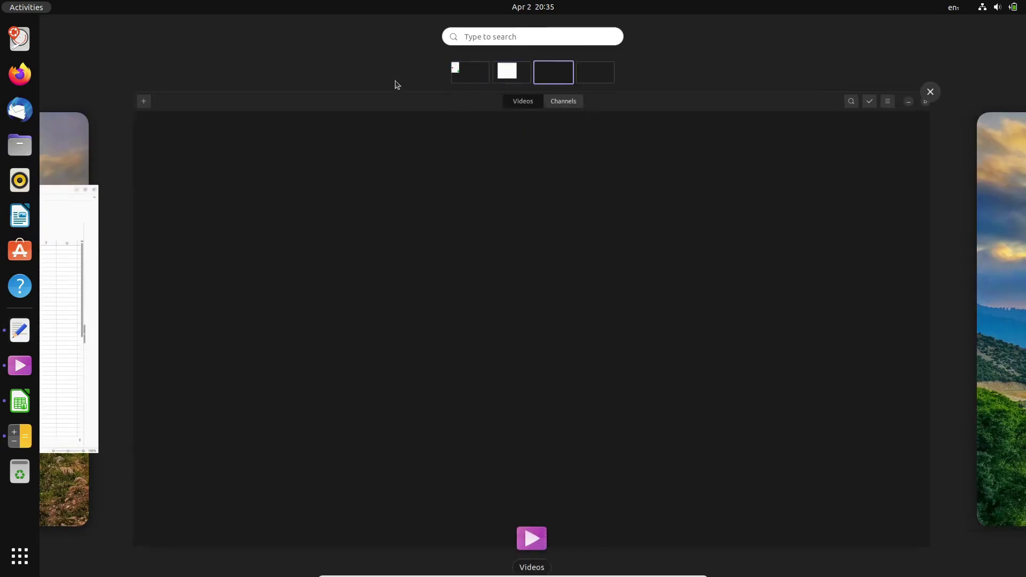
click(468, 81)
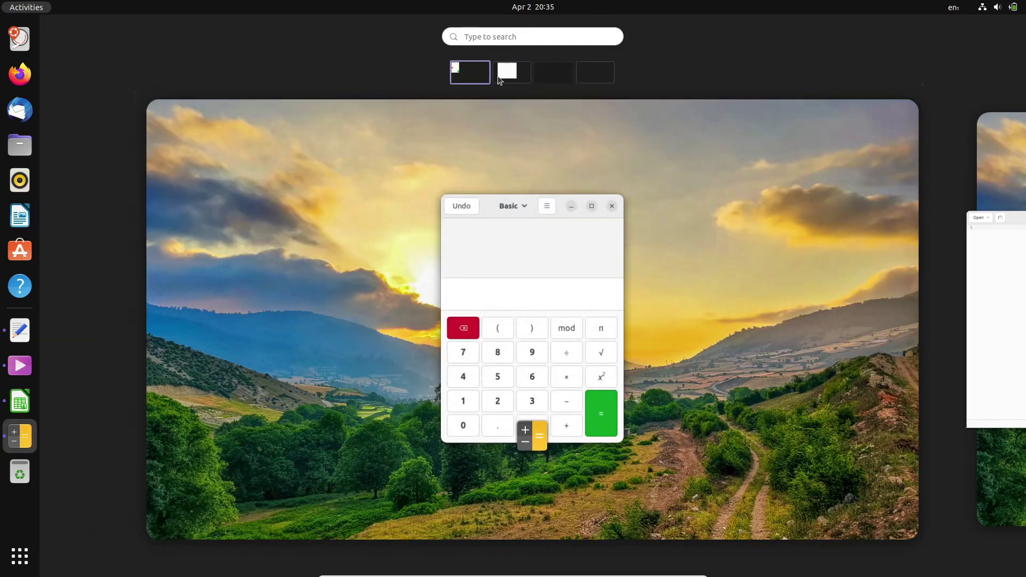
click(499, 80)
click(550, 77)
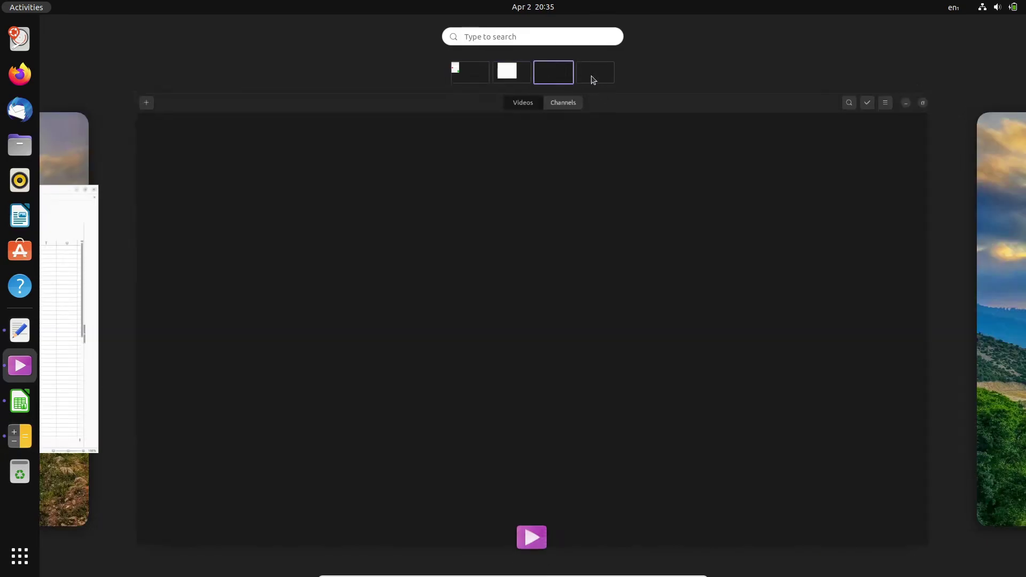
click(594, 80)
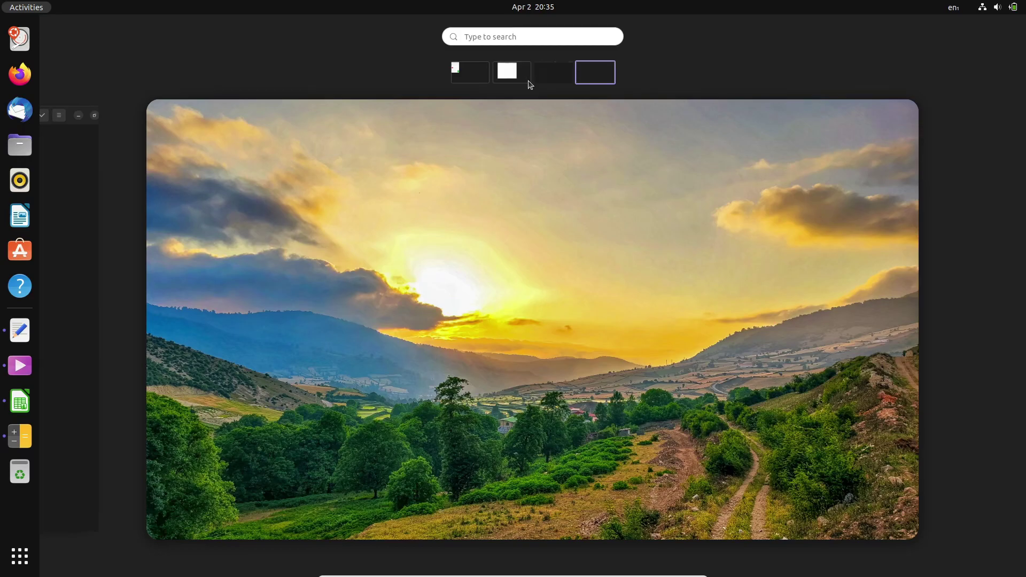
scroll(529, 83, up, 1)
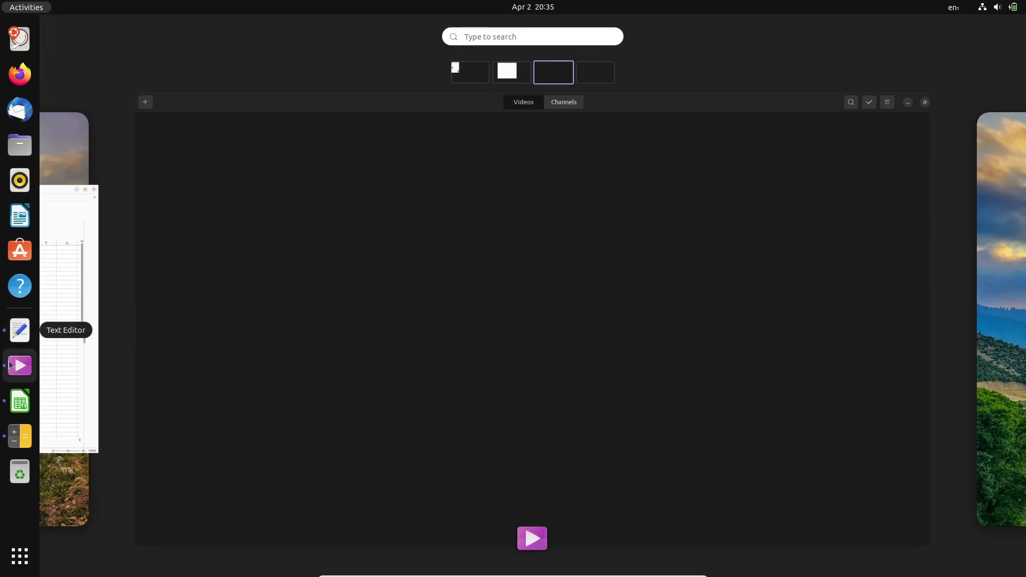
Switch between the running Text Editor, Videos, Calc and Calculator applications across their workspaces and close Calculator
click(19, 335)
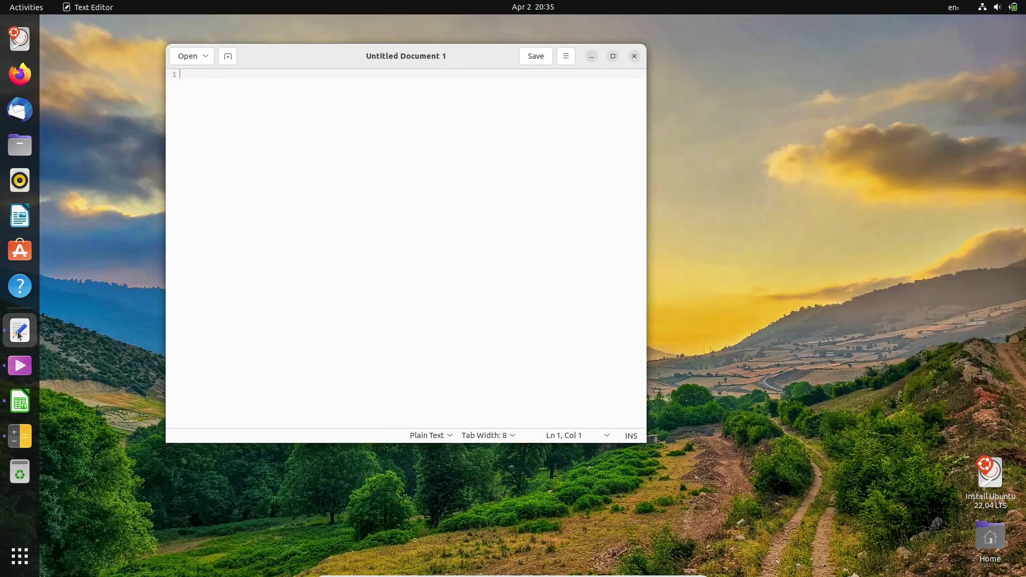
click(19, 364)
click(22, 404)
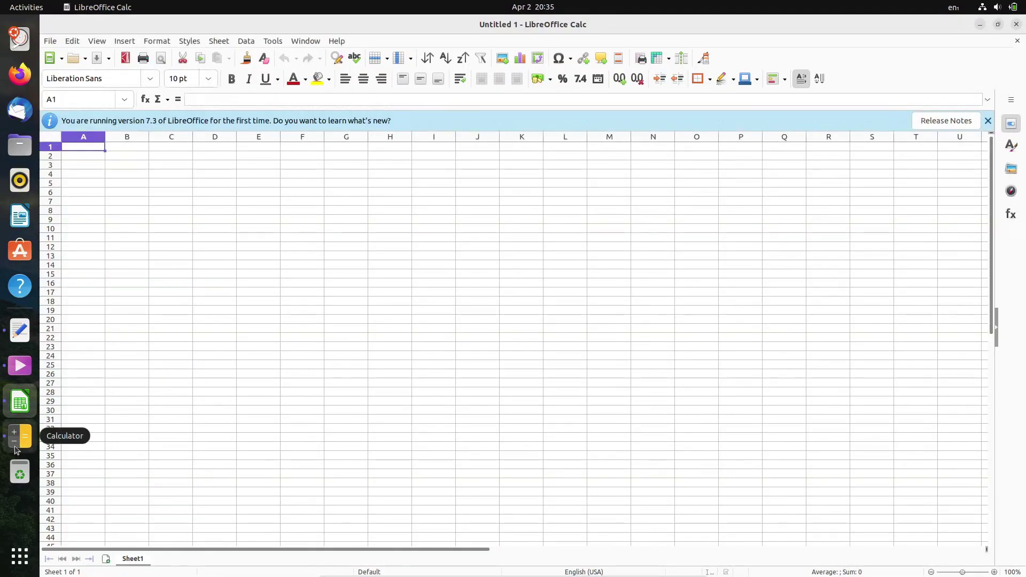
click(20, 435)
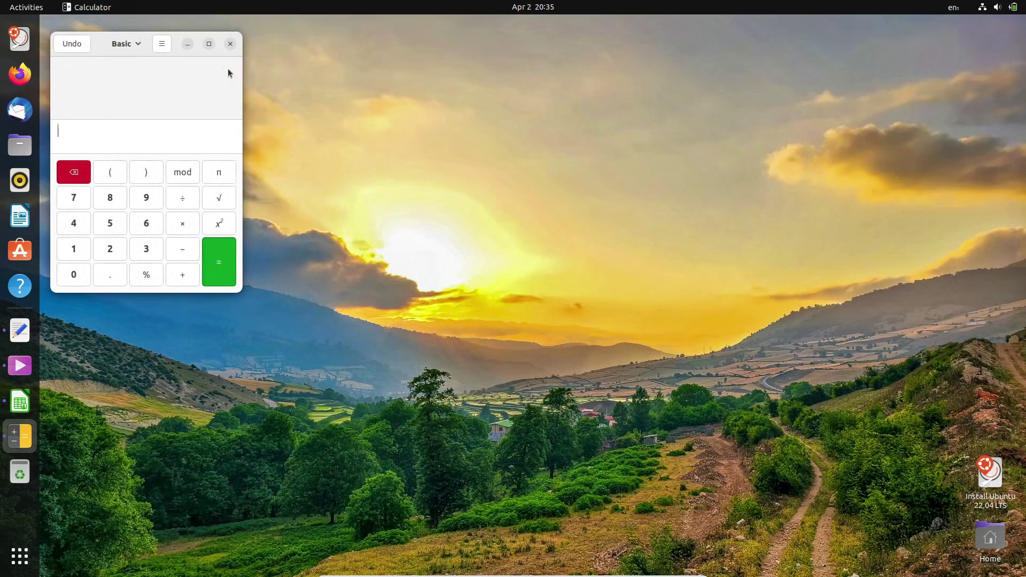
click(231, 44)
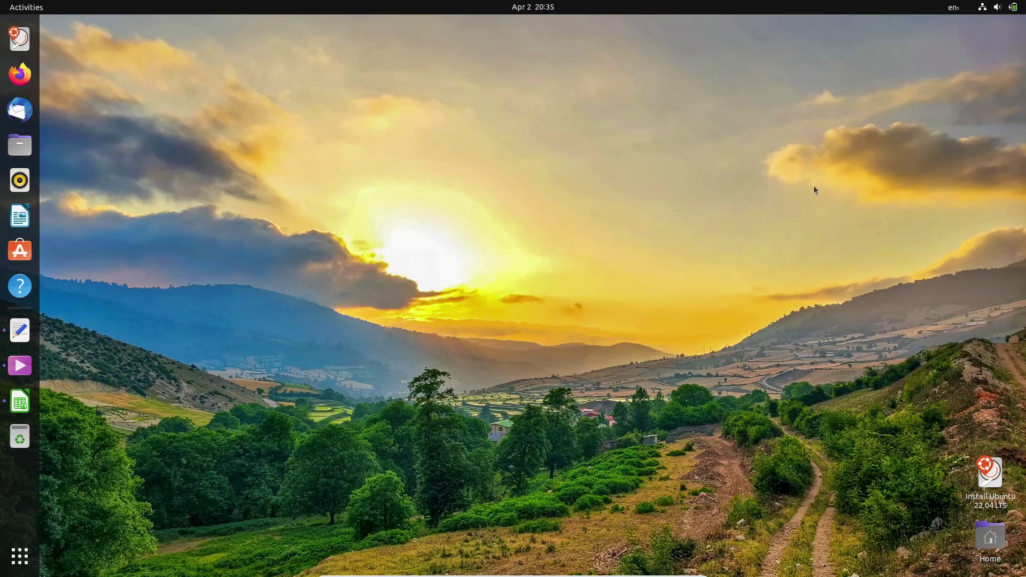